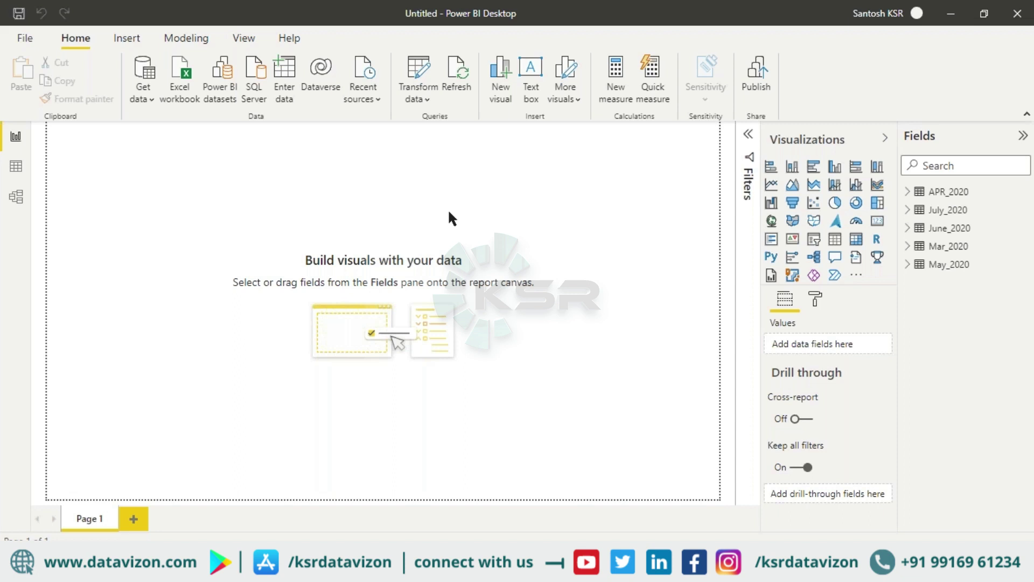
Switch to Data view and browse the APR, July, June, Mar and May 2020 tables.
{"action": "left_click", "coordinate": [954, 193]}
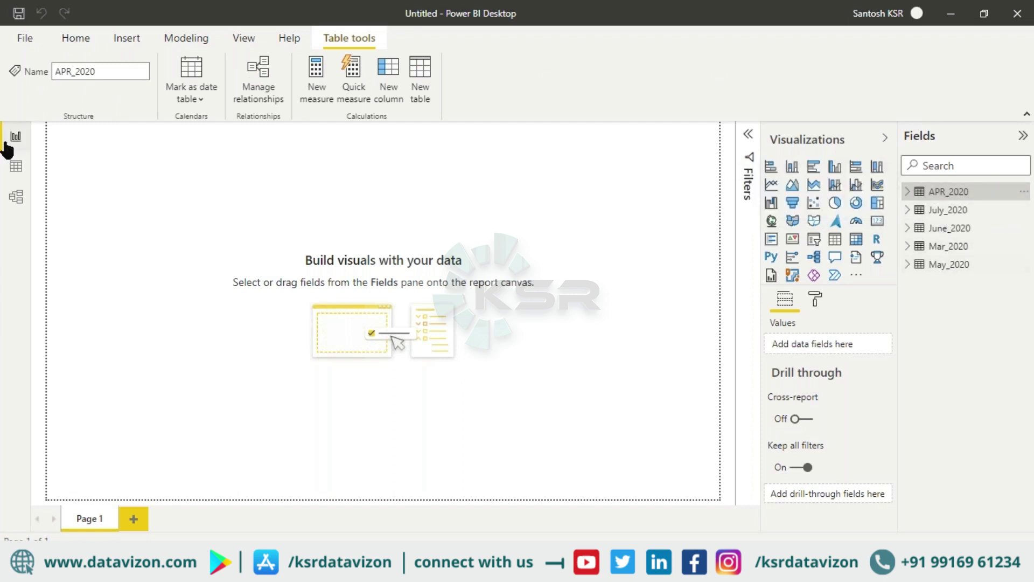
{"action": "left_click", "coordinate": [16, 166]}
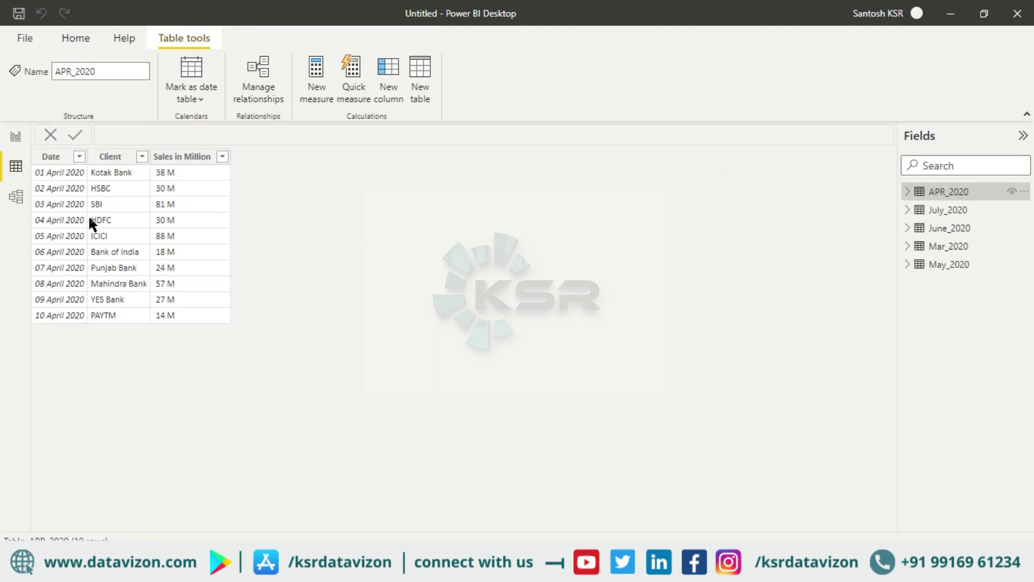
{"action": "left_click", "coordinate": [970, 213]}
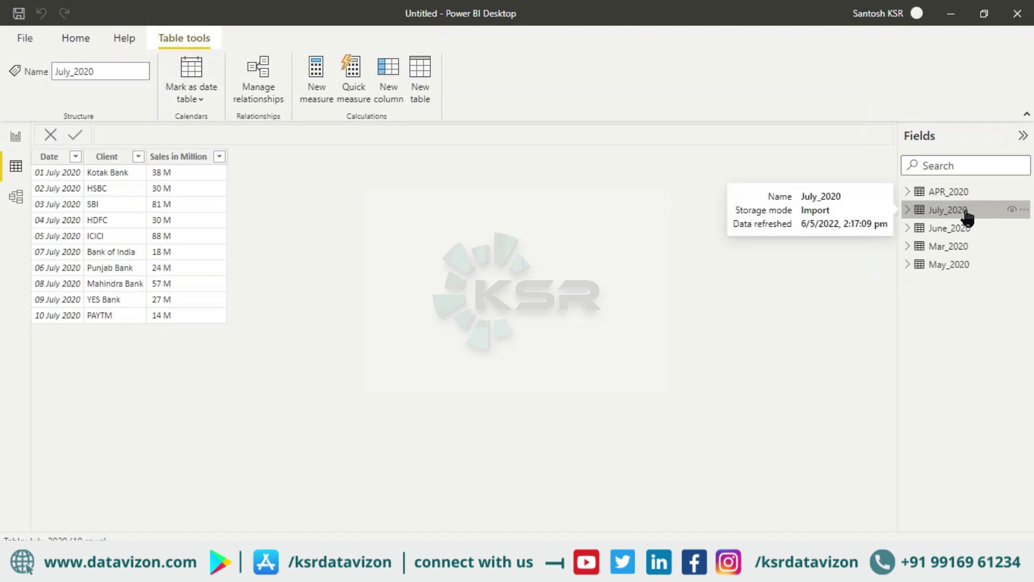
{"action": "left_click", "coordinate": [958, 232]}
{"action": "left_click", "coordinate": [957, 247]}
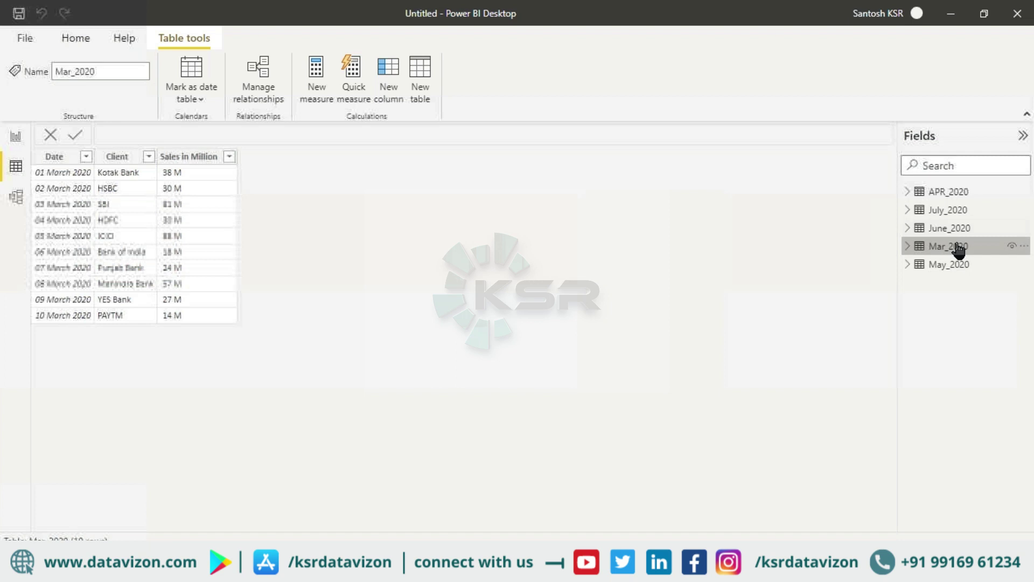
{"action": "left_click", "coordinate": [954, 264]}
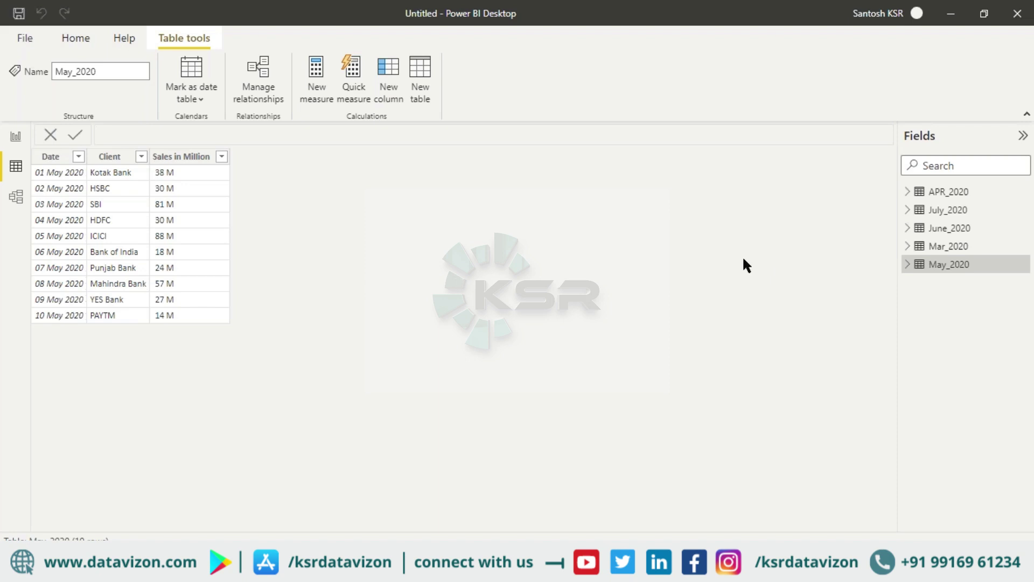
{"action": "left_click", "coordinate": [76, 38]}
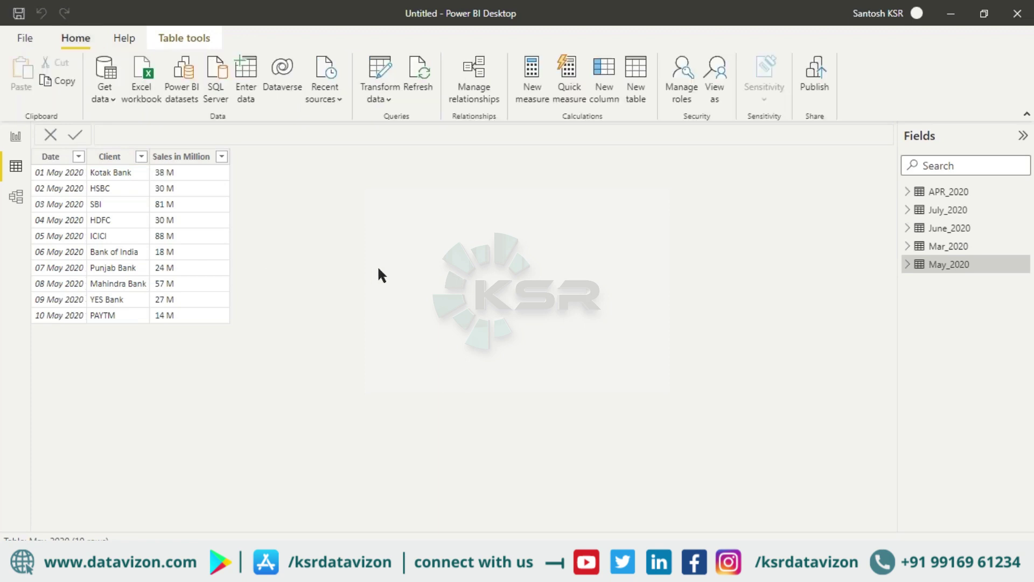
Import Aug_2020.csv through Get data Text/CSV and load it as a new table.
{"action": "left_click", "coordinate": [106, 95]}
{"action": "left_click", "coordinate": [138, 274]}
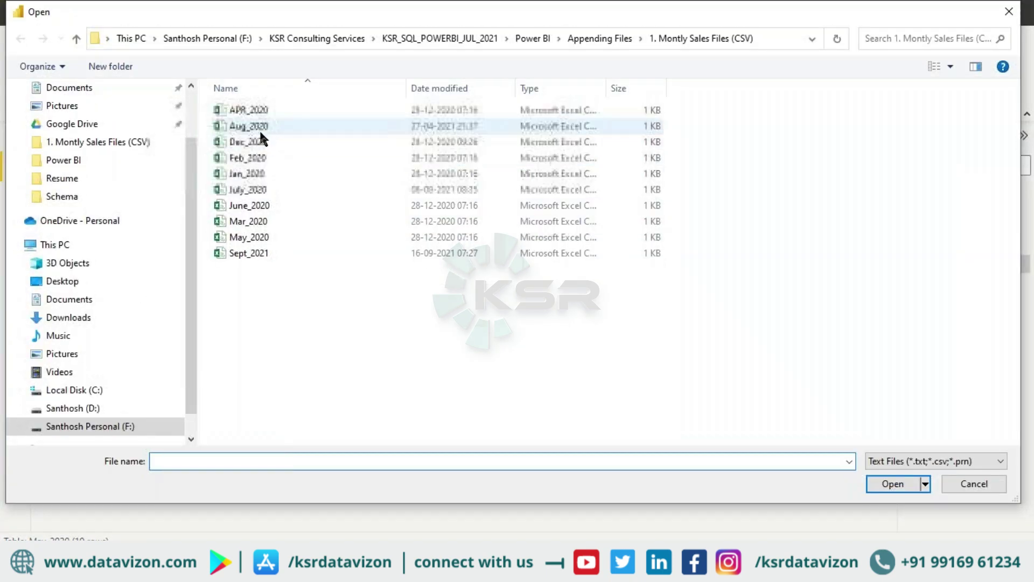
{"action": "left_click", "coordinate": [260, 126]}
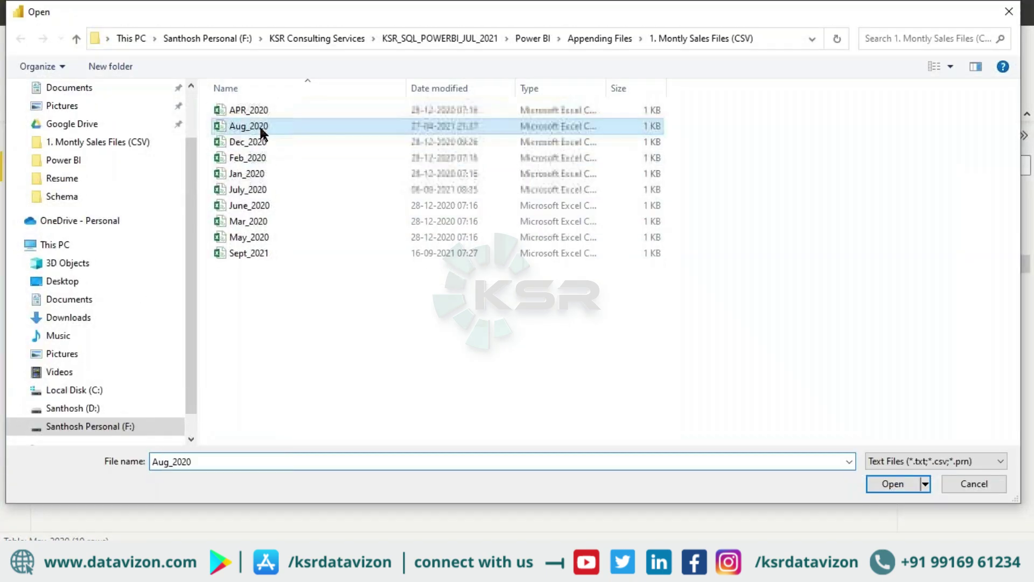
{"action": "left_click", "coordinate": [877, 484]}
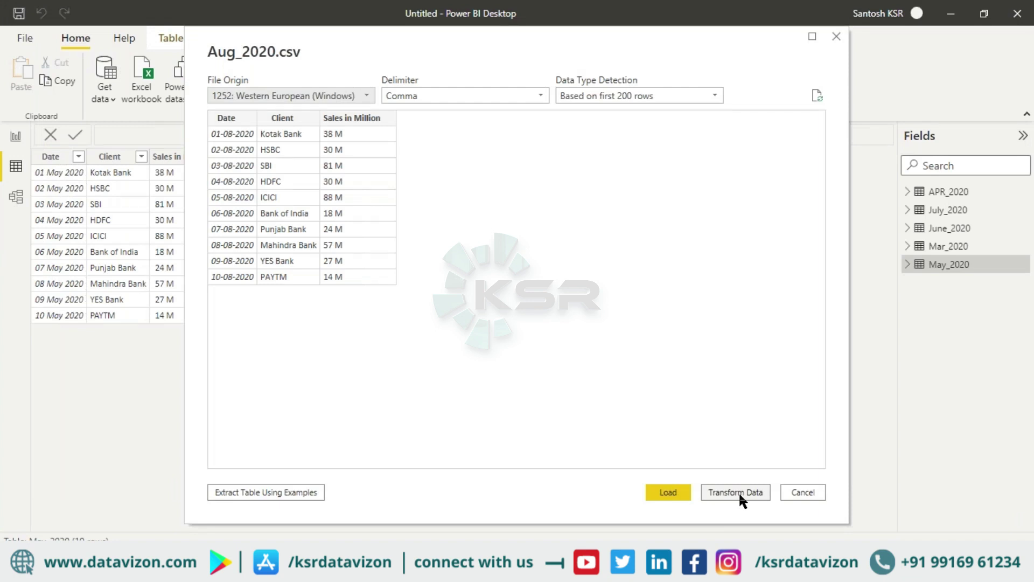
{"action": "left_click", "coordinate": [667, 492]}
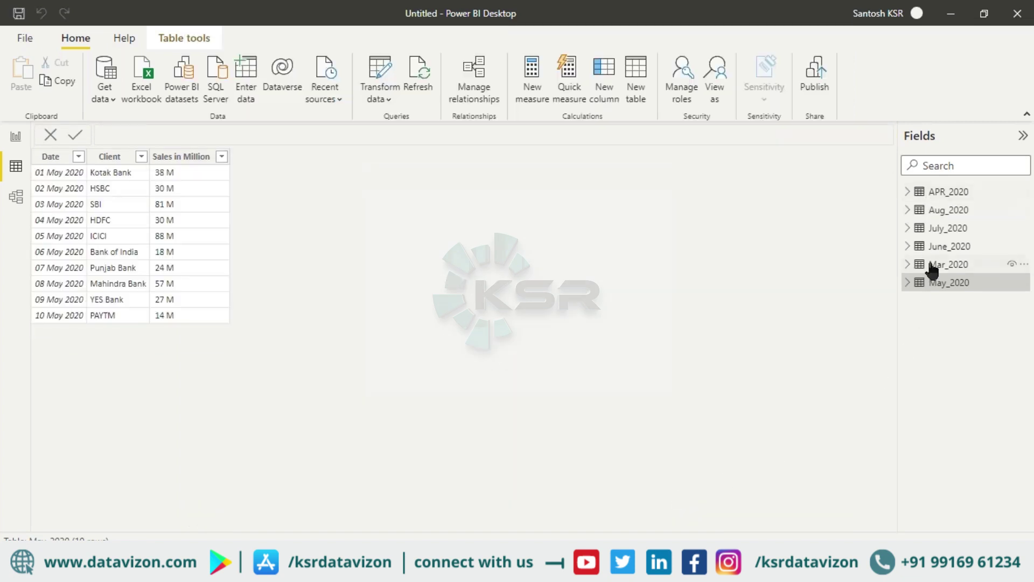
Select the Aug_2020 table and launch the Power Query Editor via Transform data.
{"action": "left_click", "coordinate": [947, 213]}
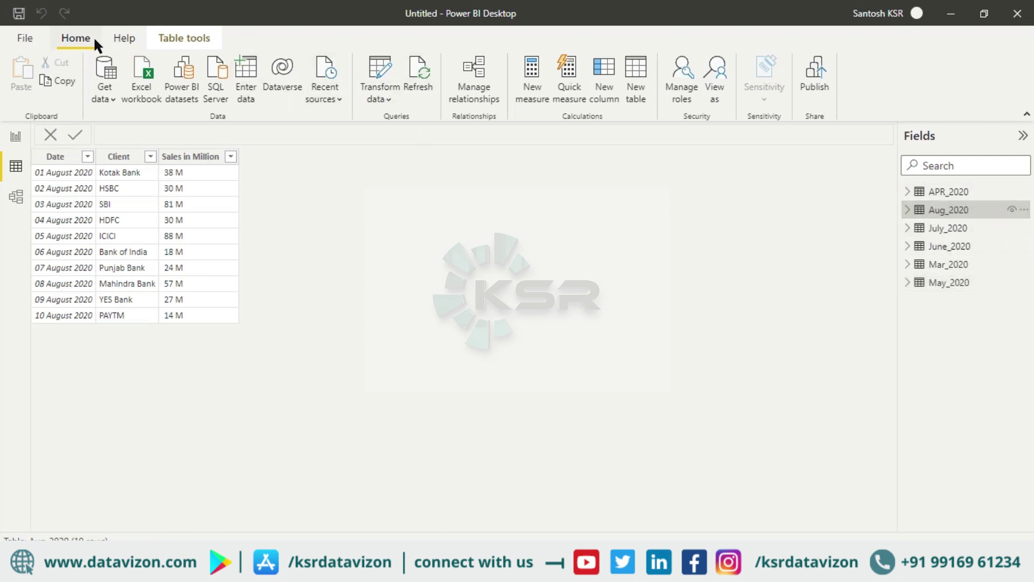
{"action": "left_click", "coordinate": [386, 97]}
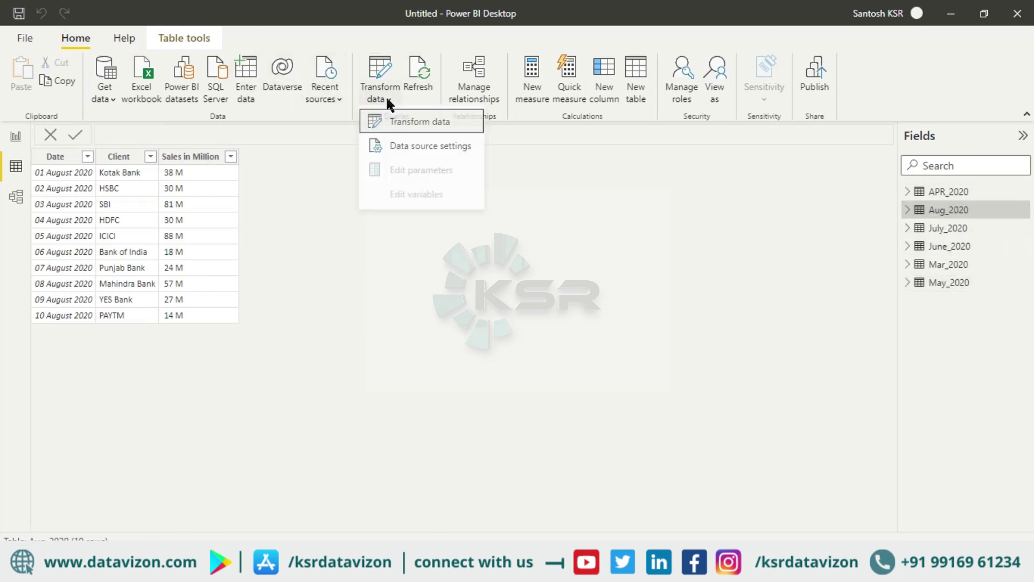
{"action": "left_click", "coordinate": [408, 122]}
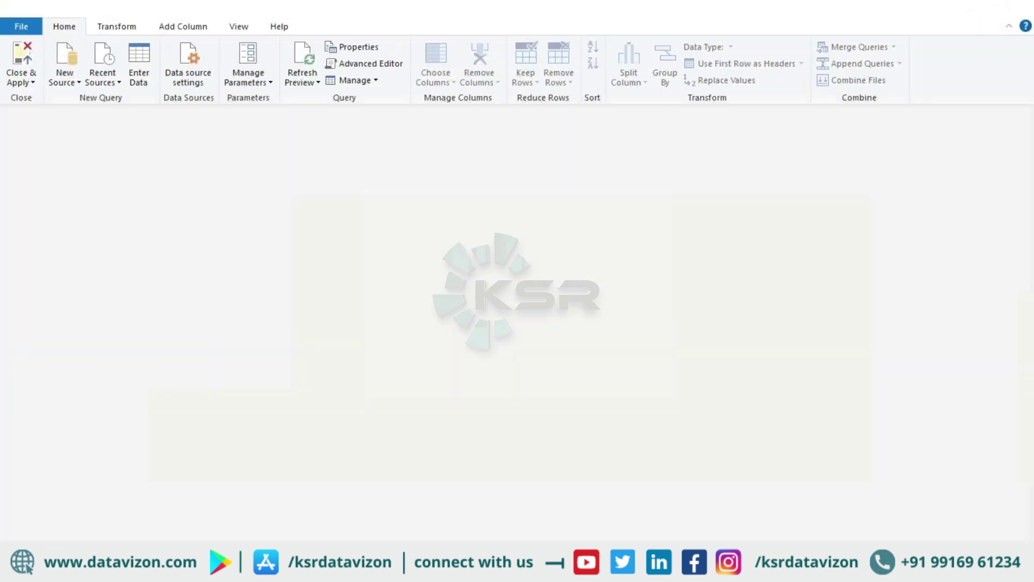
{"action": "mouse_move", "coordinate": [389, 572]}
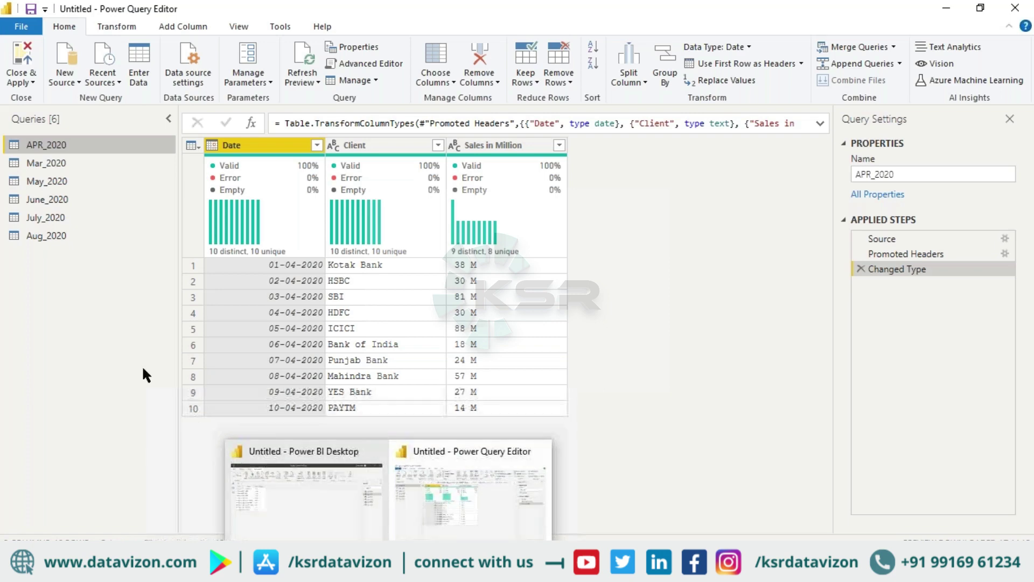
Review the Mar, May, June, July and Aug 2020 queries, then return to APR_2020.
{"action": "left_click", "coordinate": [50, 164]}
{"action": "left_click", "coordinate": [46, 183]}
{"action": "left_click", "coordinate": [47, 200]}
{"action": "left_click", "coordinate": [48, 217]}
{"action": "left_click", "coordinate": [48, 235]}
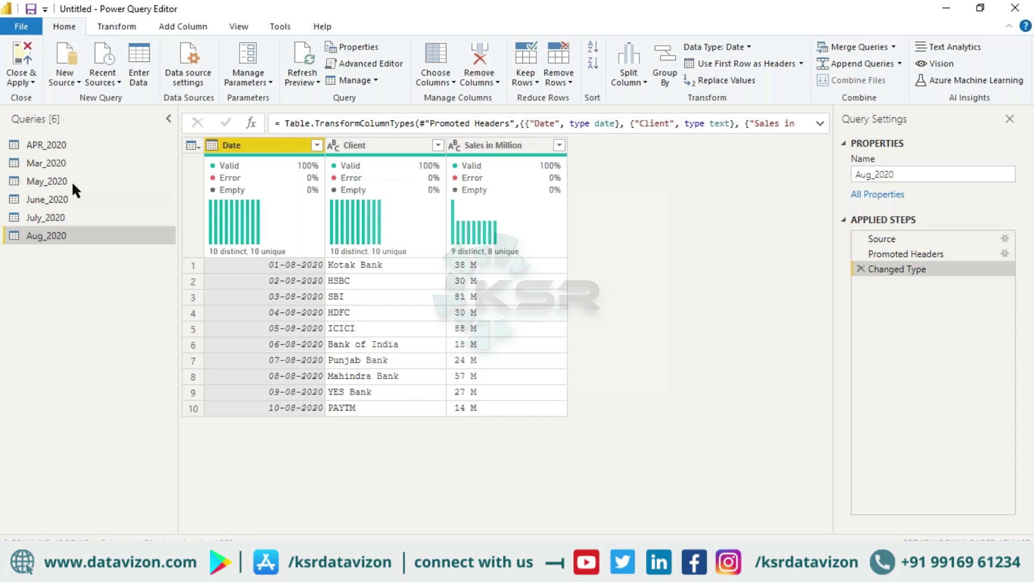
{"action": "left_click", "coordinate": [72, 144]}
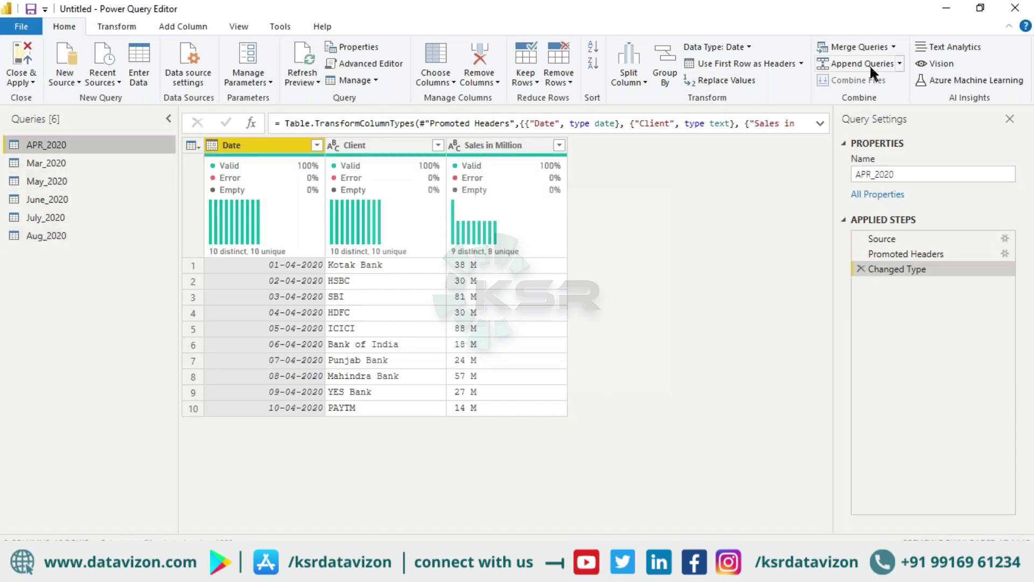
{"action": "left_click", "coordinate": [900, 63]}
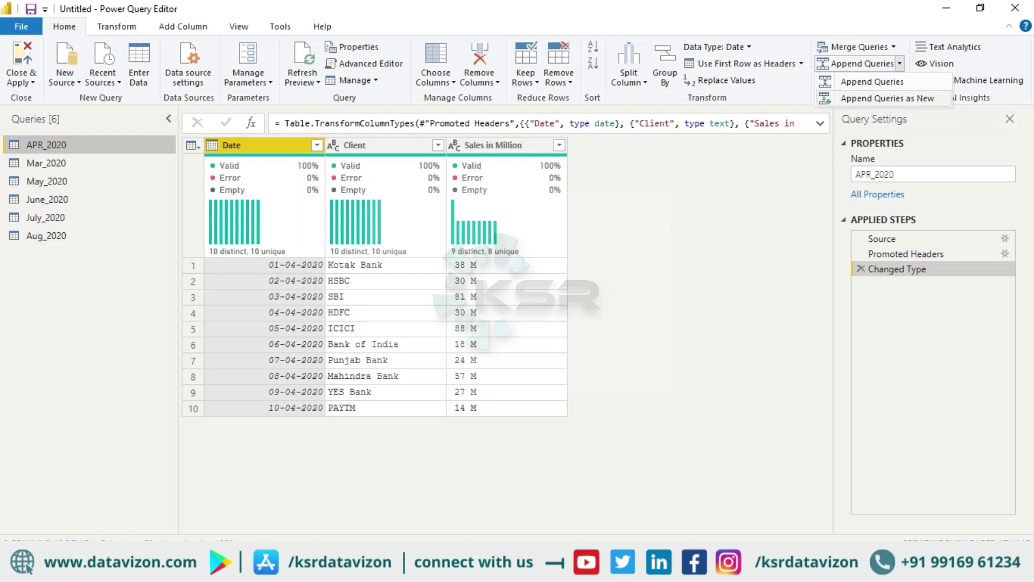
Append Mar_2020 to APR_2020 as a new query.
{"action": "left_click", "coordinate": [886, 99]}
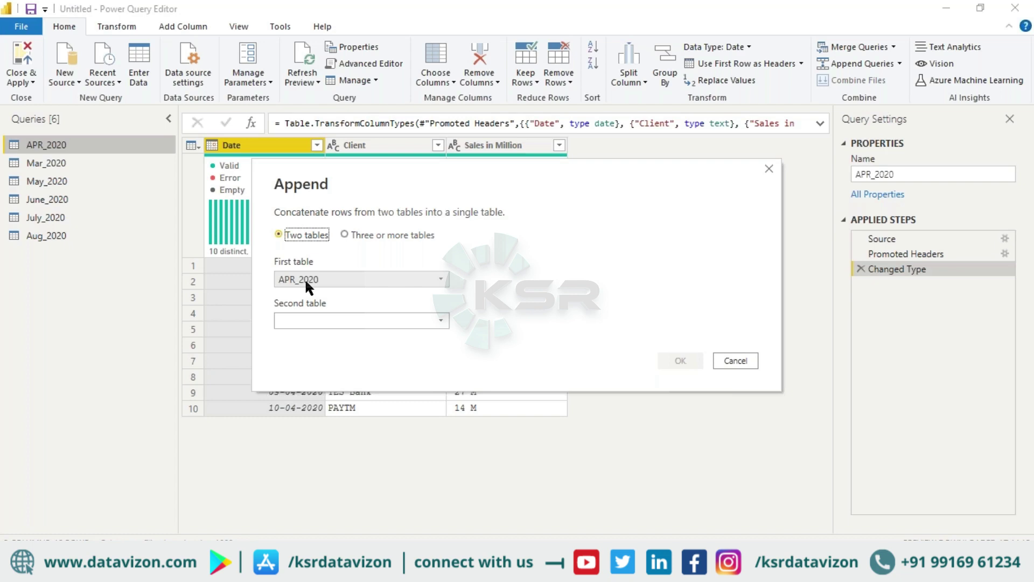
{"action": "left_click", "coordinate": [312, 322]}
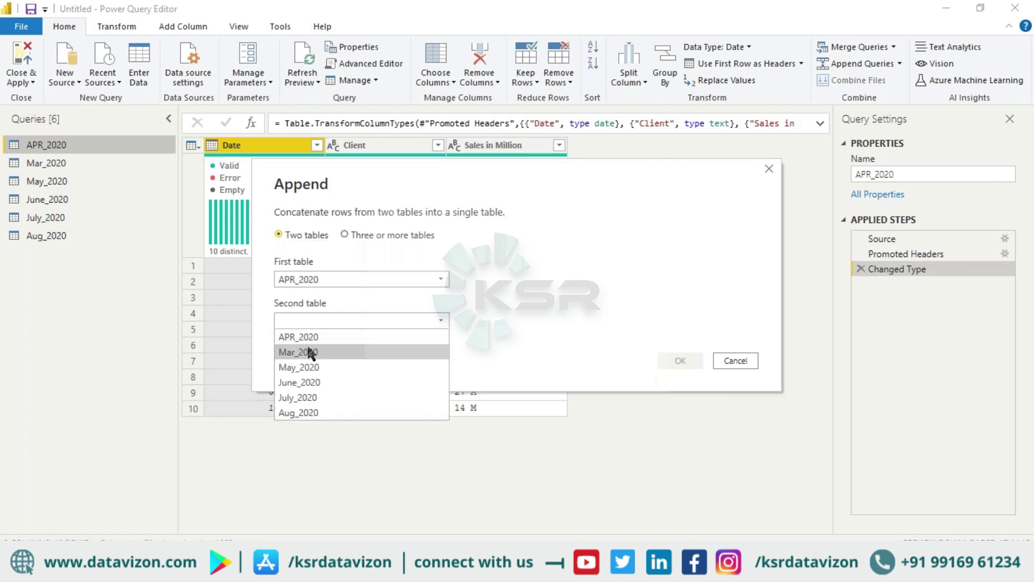
{"action": "left_click", "coordinate": [313, 351]}
{"action": "left_click", "coordinate": [679, 361]}
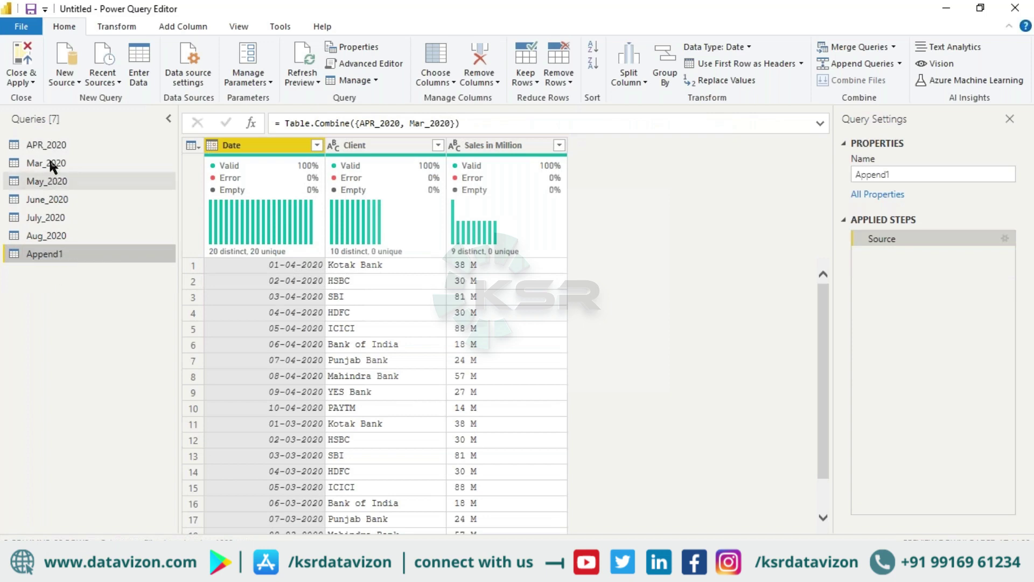
Review each monthly query and the resulting combined Append1 query.
{"action": "left_click", "coordinate": [50, 144]}
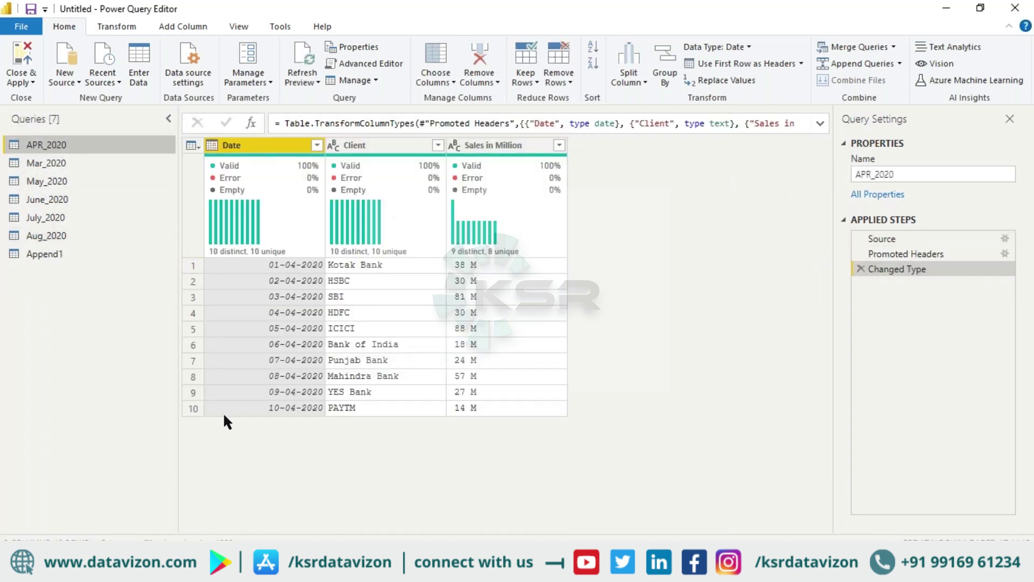
{"action": "left_click", "coordinate": [47, 162]}
{"action": "left_click", "coordinate": [49, 181]}
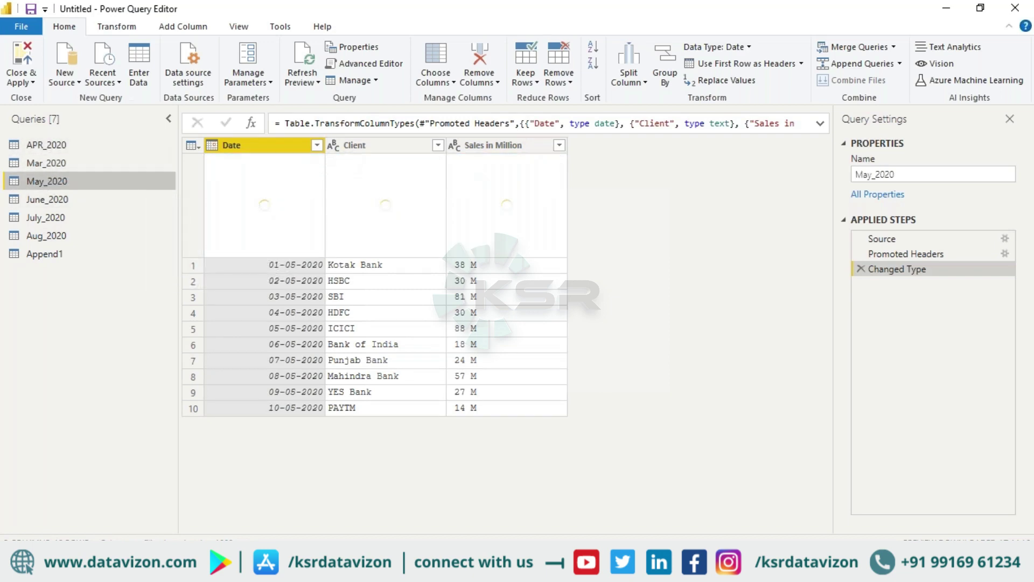
{"action": "left_click", "coordinate": [46, 199]}
{"action": "left_click", "coordinate": [46, 217]}
{"action": "left_click", "coordinate": [47, 235]}
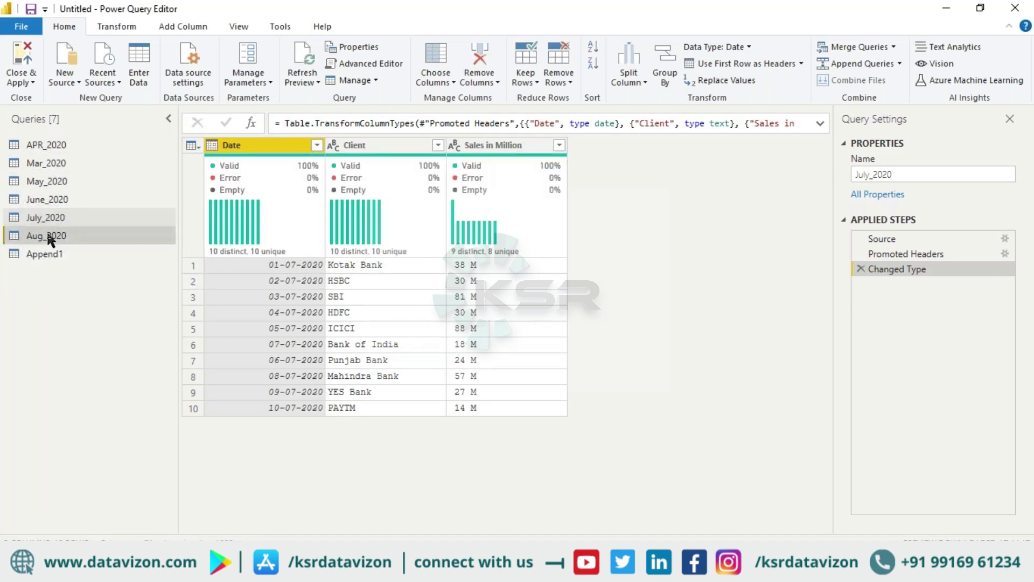
{"action": "left_click", "coordinate": [48, 254]}
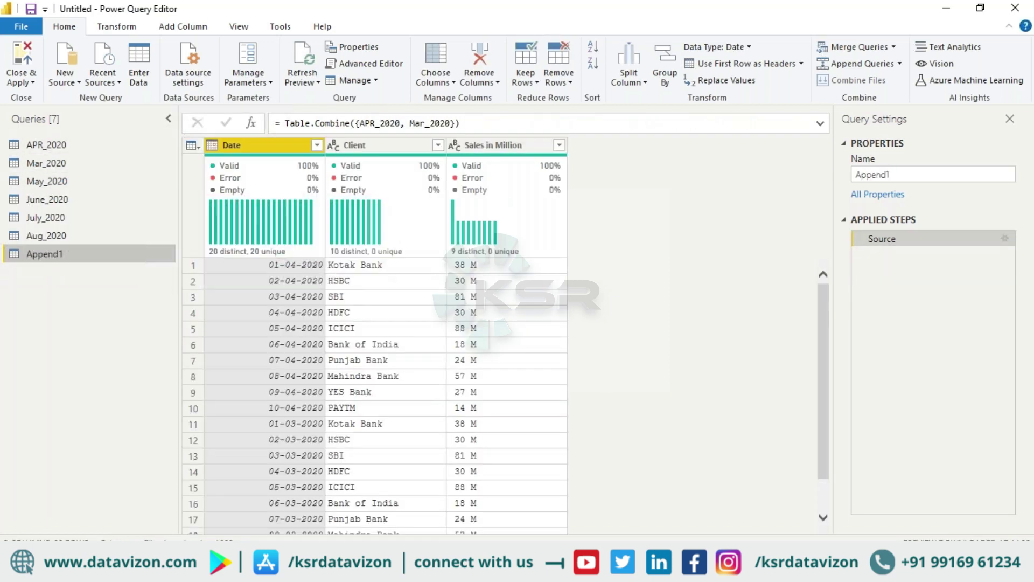
{"action": "scroll", "coordinate": [270, 312], "scroll_direction": "down", "scroll_amount": 1}
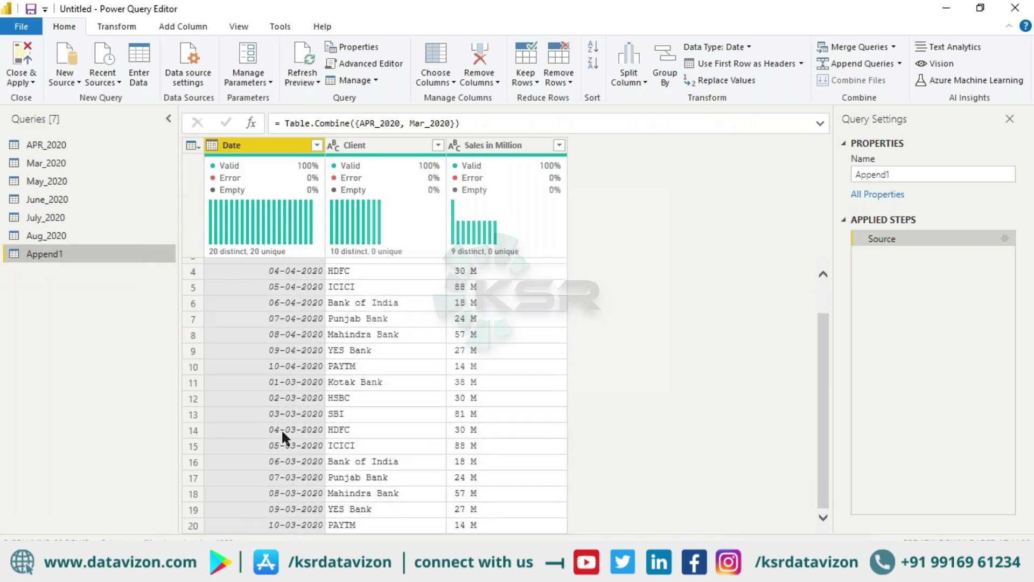
{"action": "scroll", "coordinate": [288, 395], "scroll_direction": "up", "scroll_amount": 1}
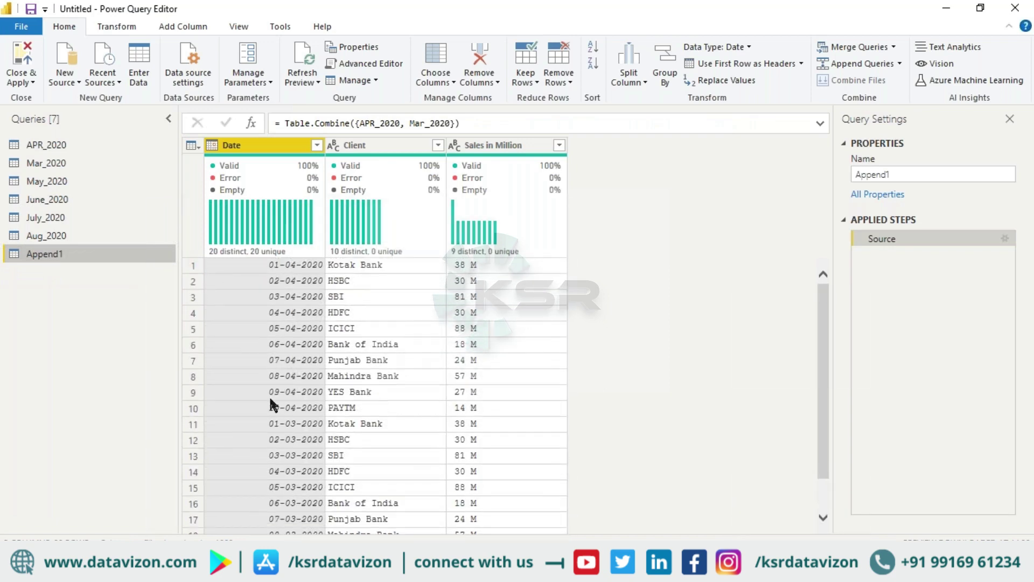
Rename the Append1 query to Mar_Apr_2020.
{"action": "double_click", "coordinate": [895, 175]}
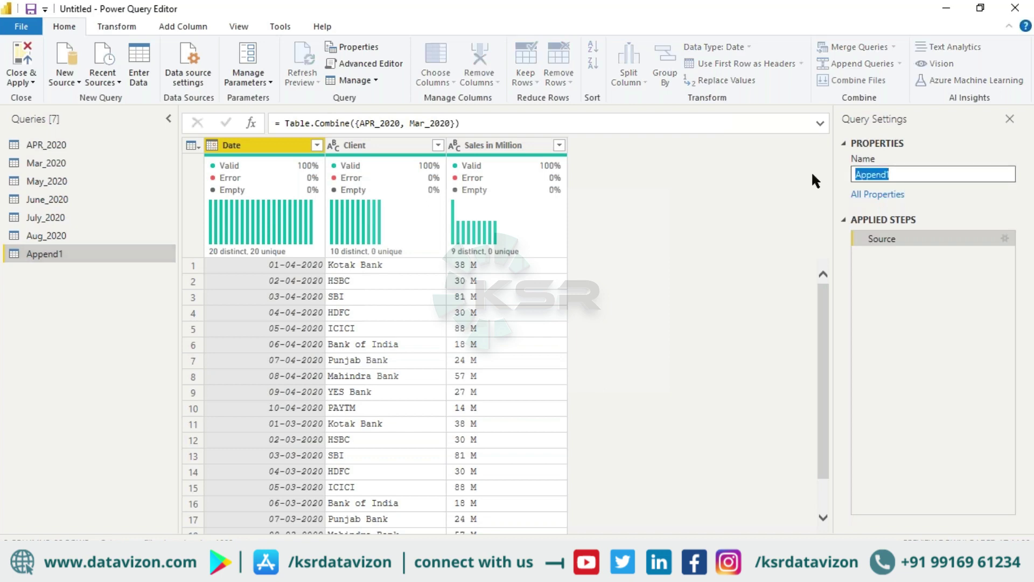
{"action": "type", "text": "Mar_Apr_220"}
{"action": "key", "text": "BackSpace"}
{"action": "key", "text": "BackSpace"}
{"action": "key", "text": "BackSpace"}
{"action": "type", "text": "2020"}
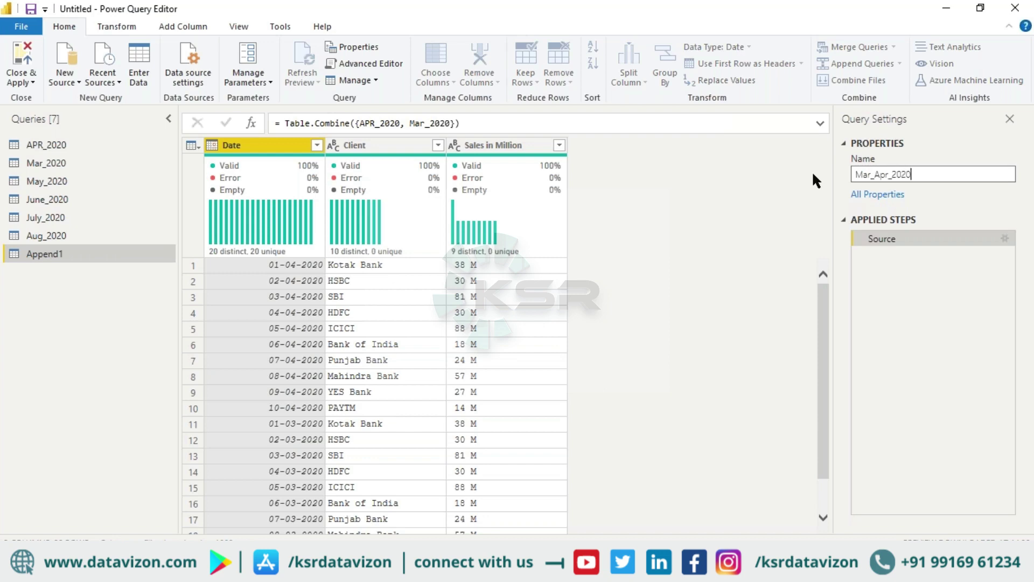
{"action": "key", "text": "Return"}
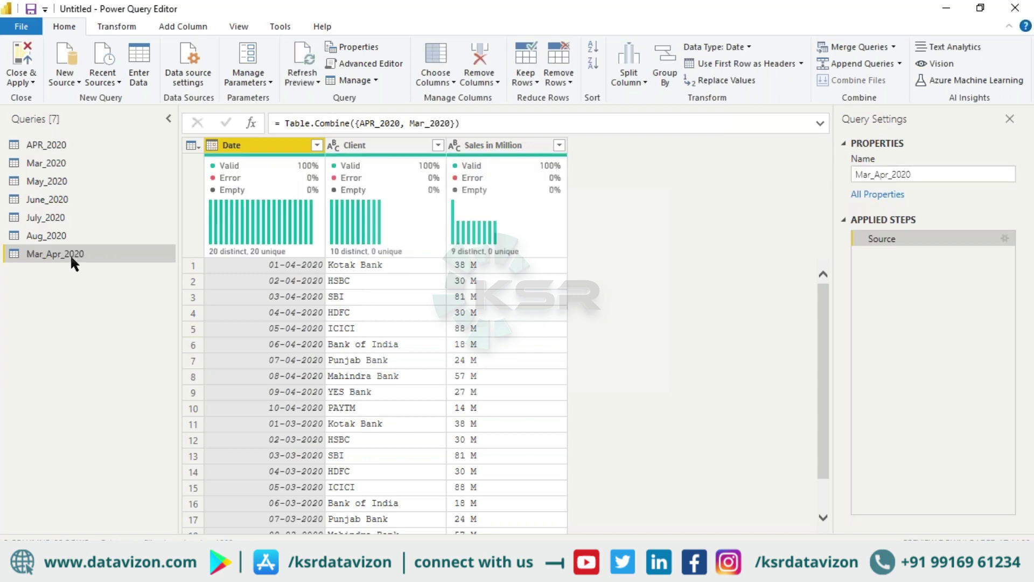
{"action": "scroll", "coordinate": [316, 338], "scroll_direction": "down", "scroll_amount": 1}
{"action": "scroll", "coordinate": [316, 338], "scroll_direction": "up", "scroll_amount": 1}
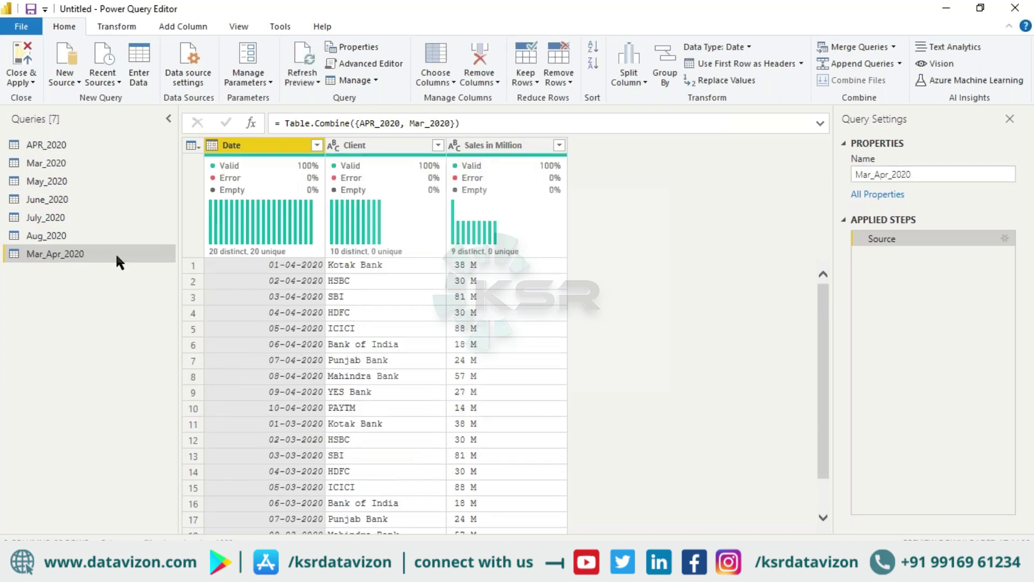
{"action": "right_click", "coordinate": [62, 252]}
{"action": "left_click", "coordinate": [37, 273]}
{"action": "left_click", "coordinate": [899, 63]}
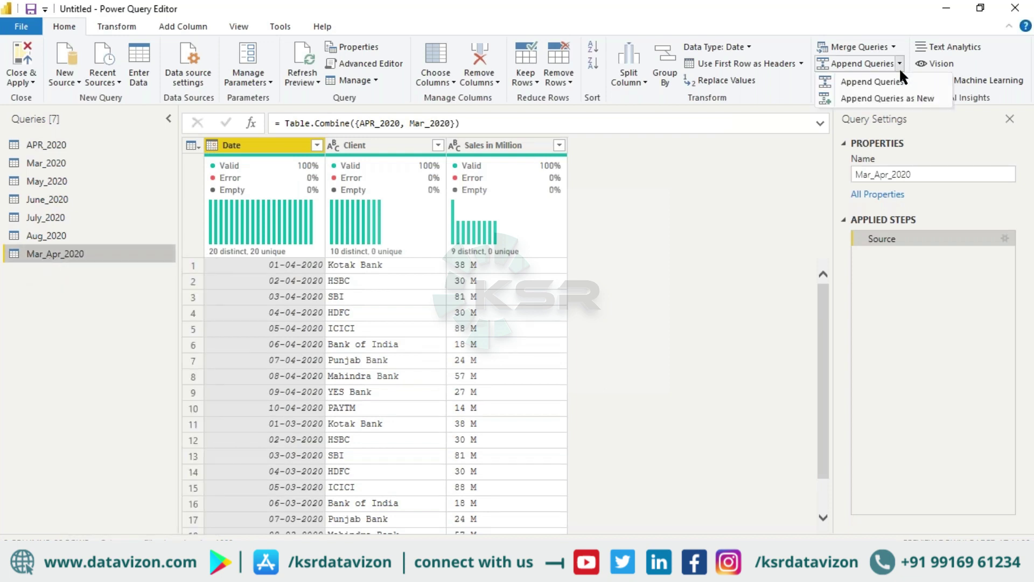
Append May_2020 to Mar_Apr_2020 as a new query.
{"action": "left_click", "coordinate": [891, 98]}
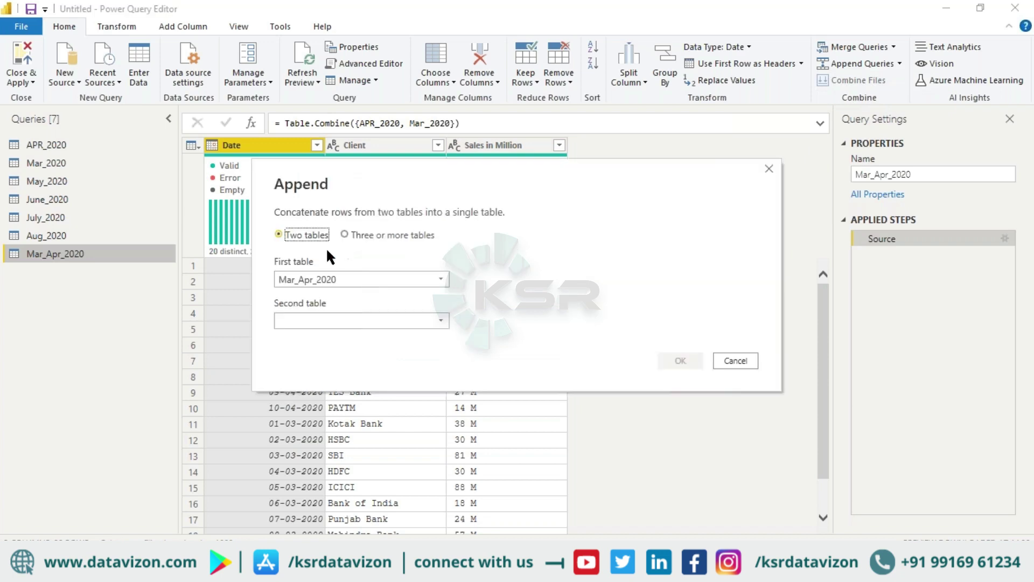
{"action": "left_click", "coordinate": [312, 321]}
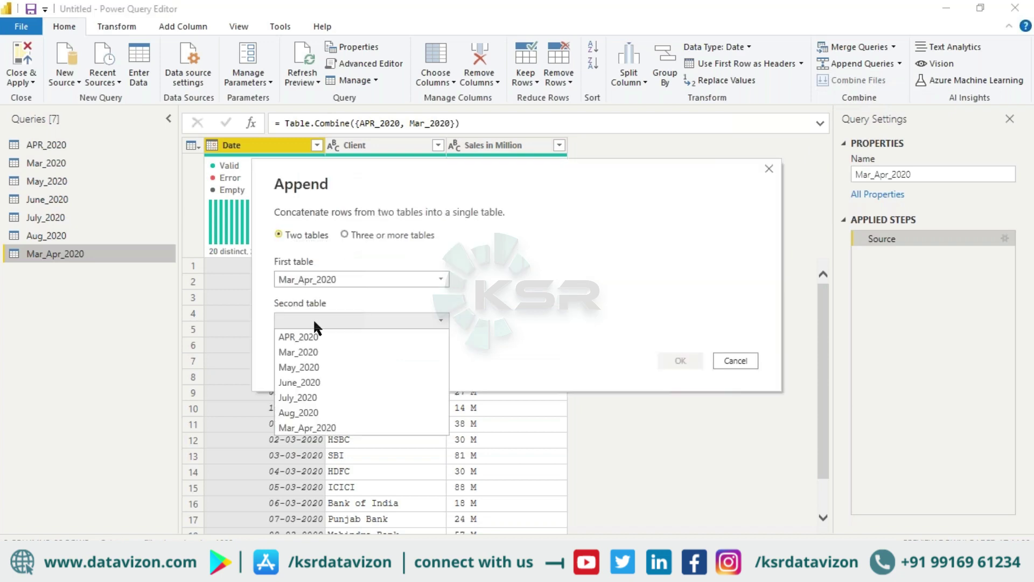
{"action": "left_click", "coordinate": [299, 363]}
{"action": "left_click", "coordinate": [680, 360]}
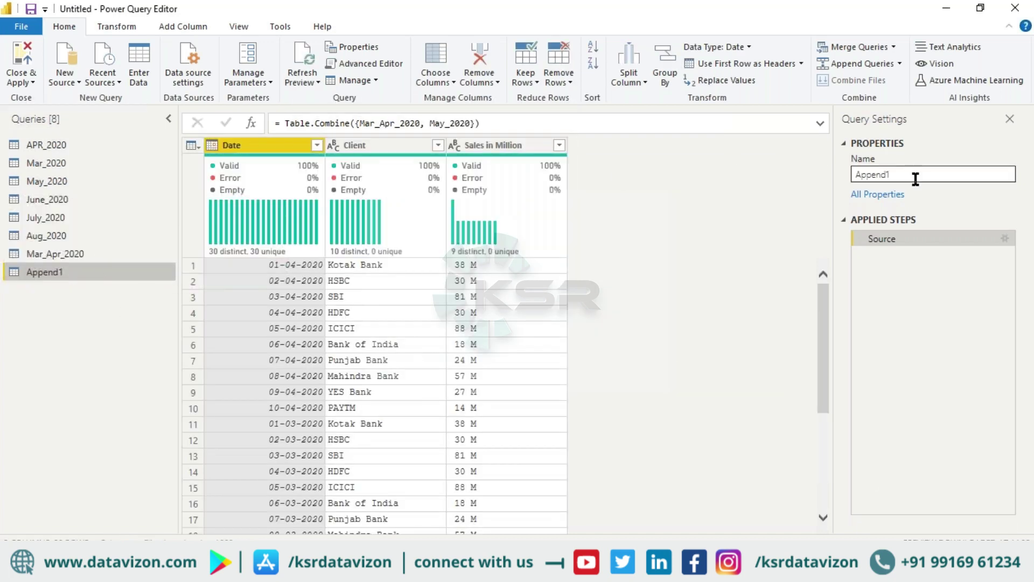
Rename the new combined query to Mar_Apr_May_2020.
{"action": "double_click", "coordinate": [862, 174]}
{"action": "type", "text": "M"}
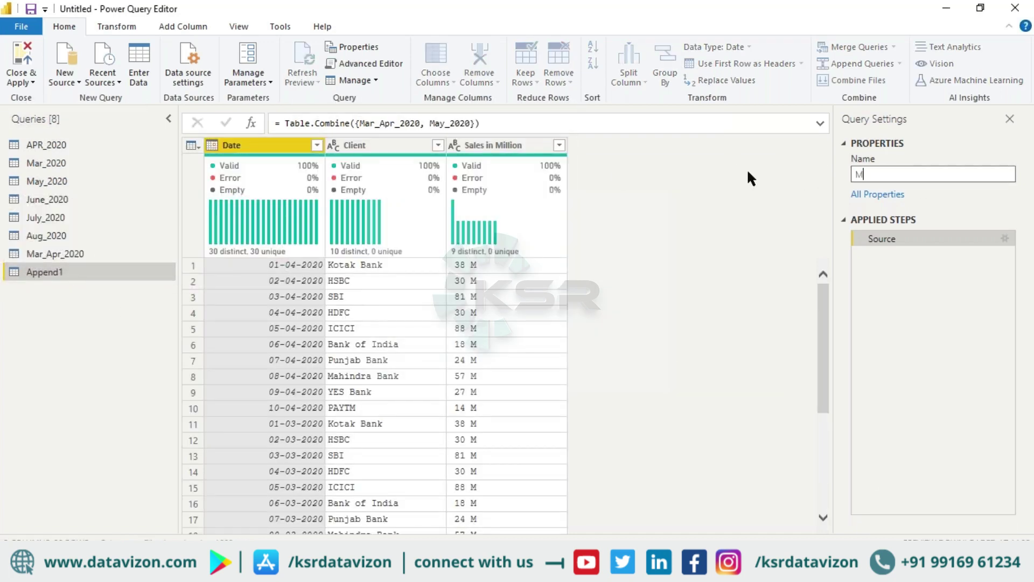
{"action": "type", "text": "ar_Apr_May_2020"}
{"action": "key", "text": "Return"}
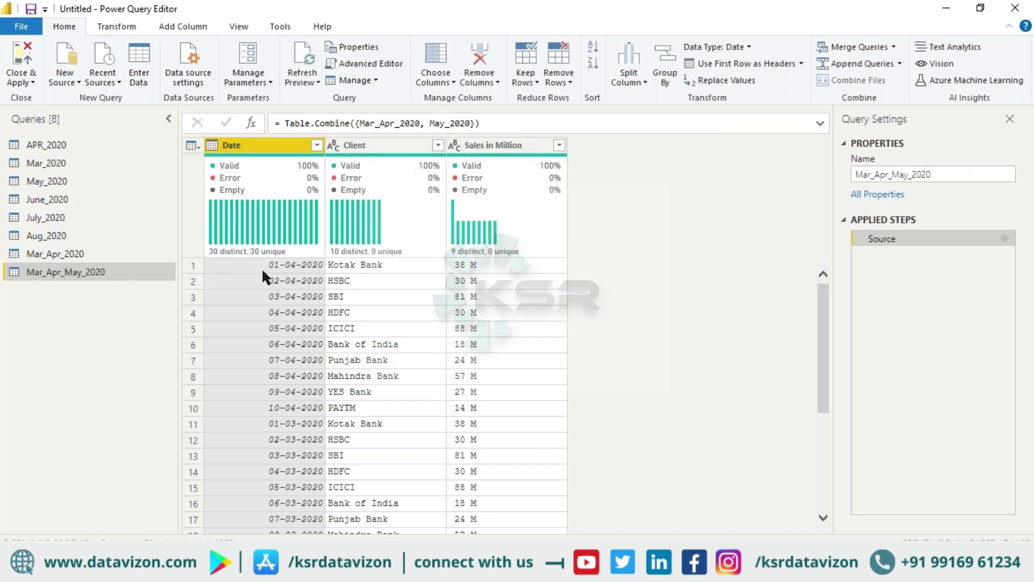
{"action": "scroll", "coordinate": [263, 269], "scroll_direction": "down", "scroll_amount": 5}
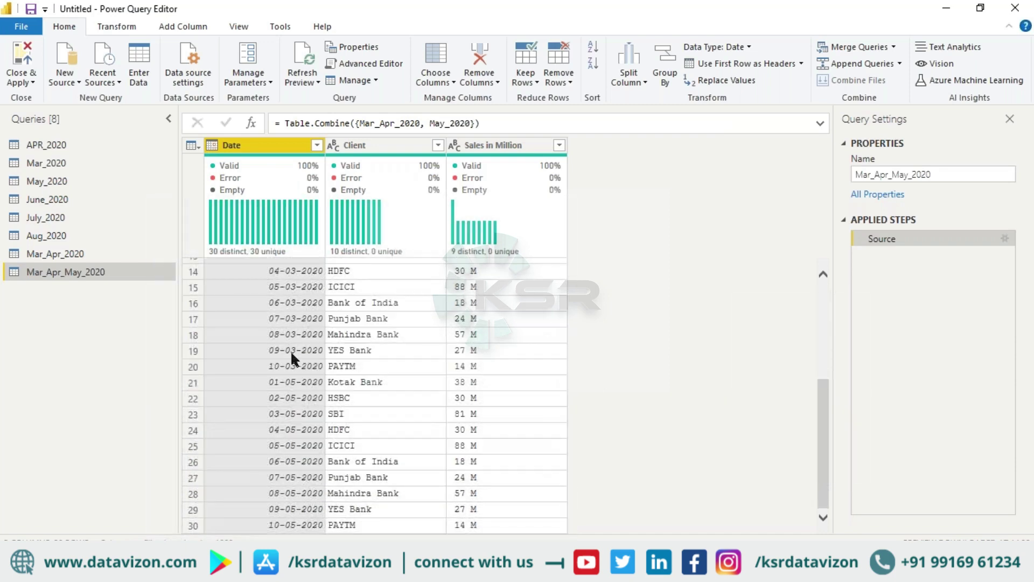
{"action": "scroll", "coordinate": [291, 408], "scroll_direction": "up", "scroll_amount": 5}
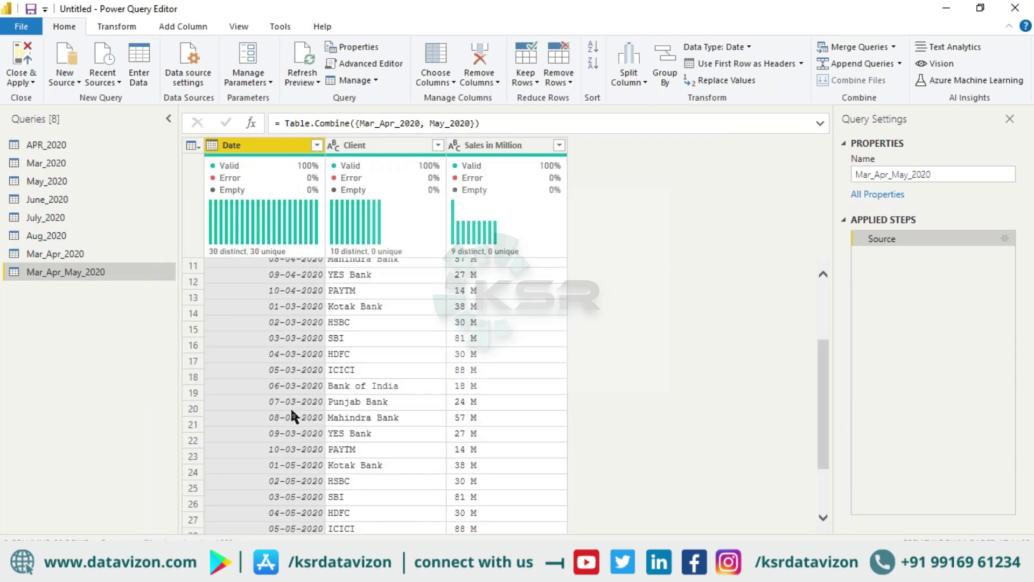
{"action": "left_click", "coordinate": [40, 252]}
{"action": "left_click", "coordinate": [44, 271]}
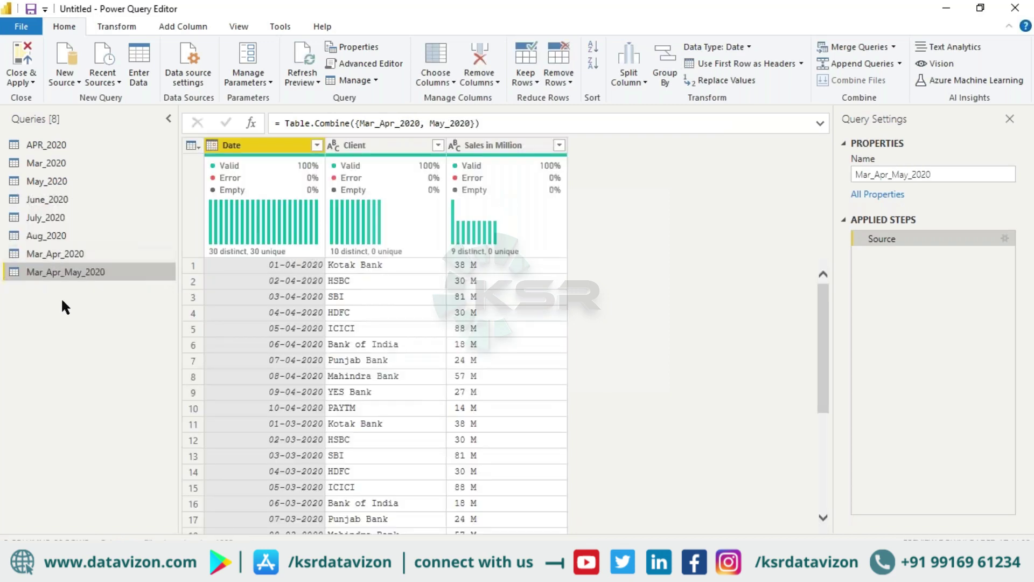
Delete the Mar_Apr_May_2020 and Mar_Apr_2020 queries, then select APR_2020.
{"action": "right_click", "coordinate": [56, 269]}
{"action": "left_click", "coordinate": [89, 318]}
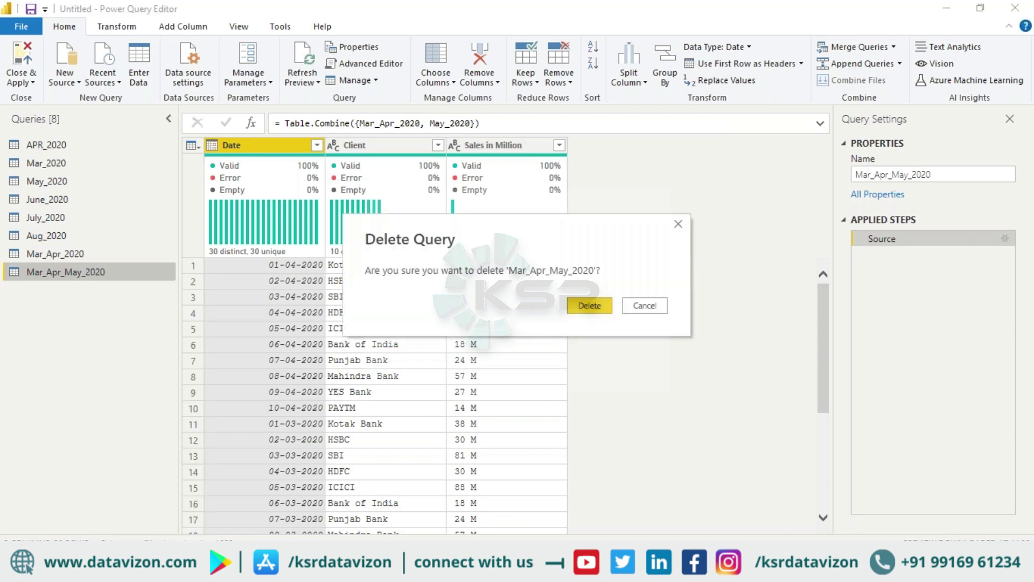
{"action": "left_click", "coordinate": [574, 306]}
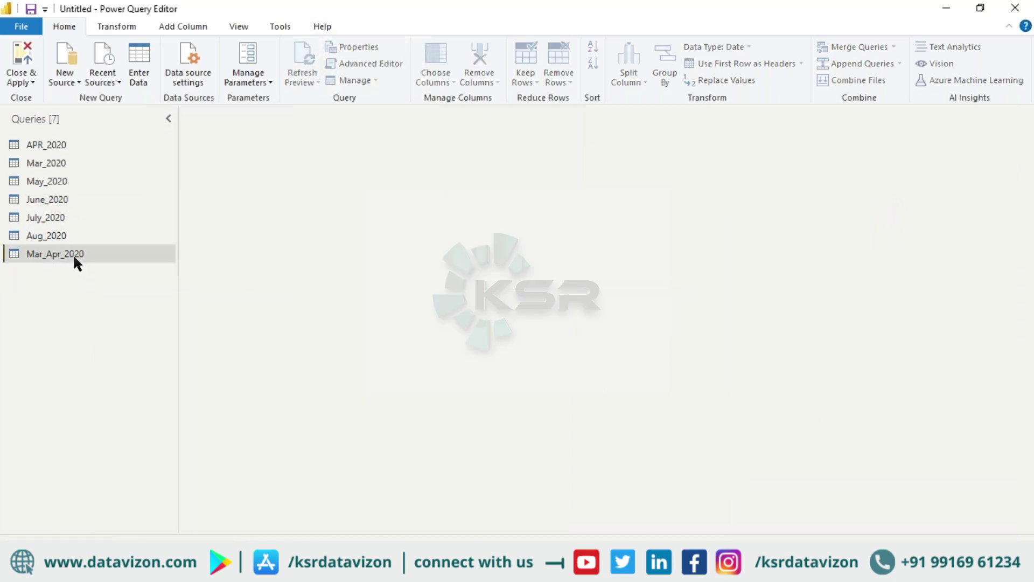
{"action": "right_click", "coordinate": [73, 255]}
{"action": "left_click", "coordinate": [104, 302]}
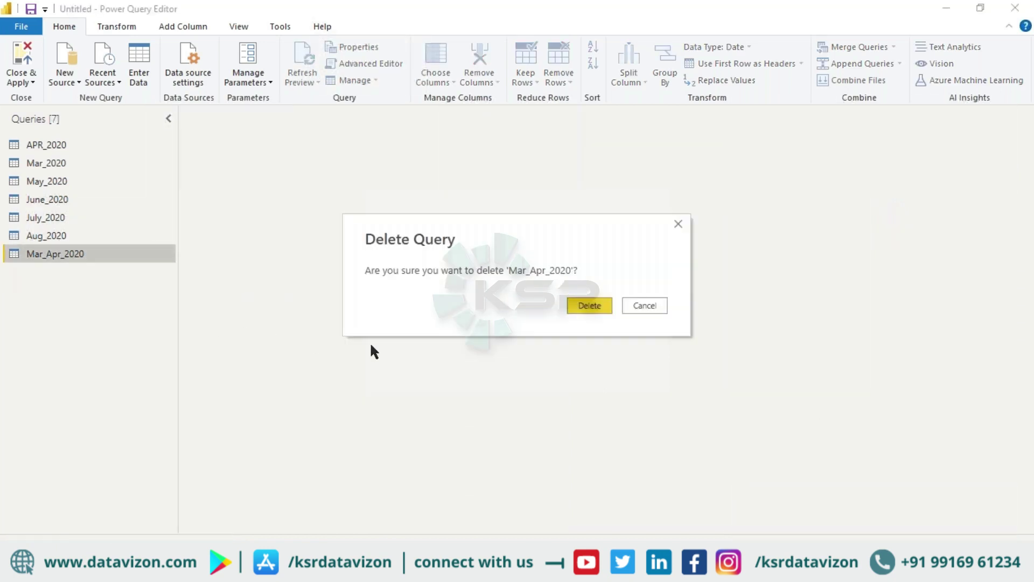
{"action": "left_click", "coordinate": [574, 305]}
{"action": "left_click", "coordinate": [33, 149]}
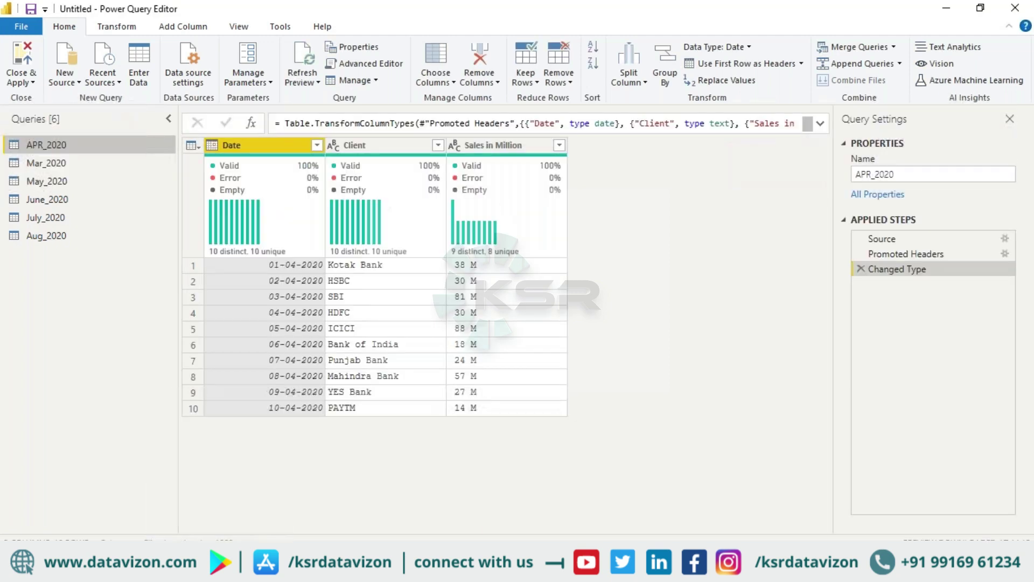
Start a three-or-more-tables append as new, adding Mar_2020 and May_2020.
{"action": "left_click", "coordinate": [898, 64]}
{"action": "left_click", "coordinate": [886, 98]}
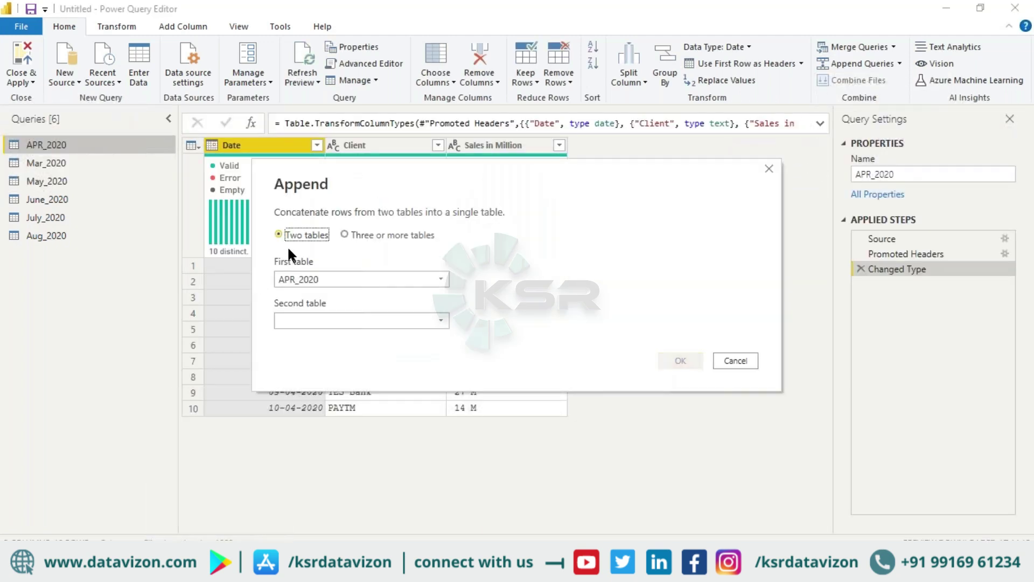
{"action": "left_click", "coordinate": [344, 235]}
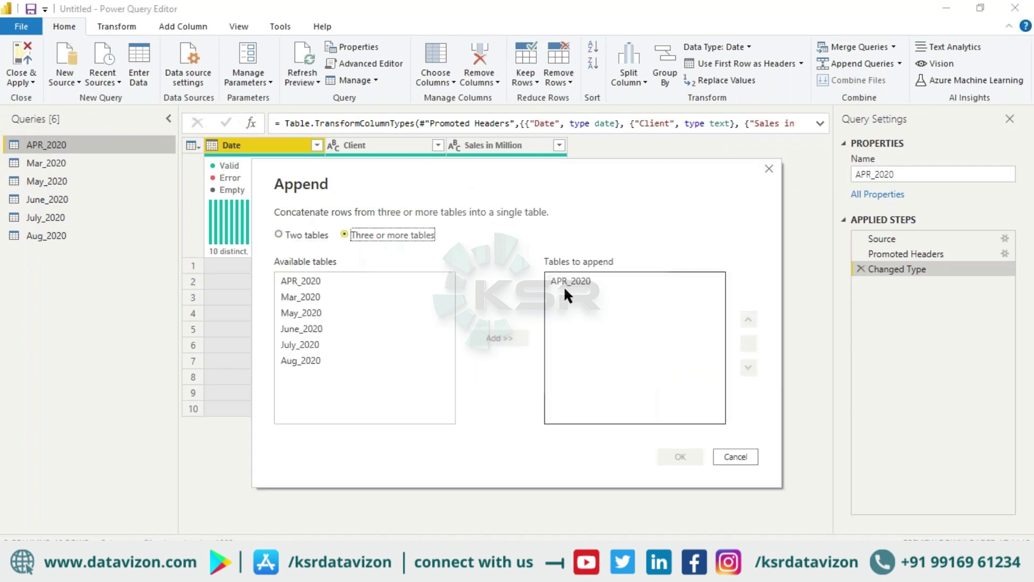
{"action": "left_click", "coordinate": [292, 297]}
{"action": "left_click", "coordinate": [484, 331]}
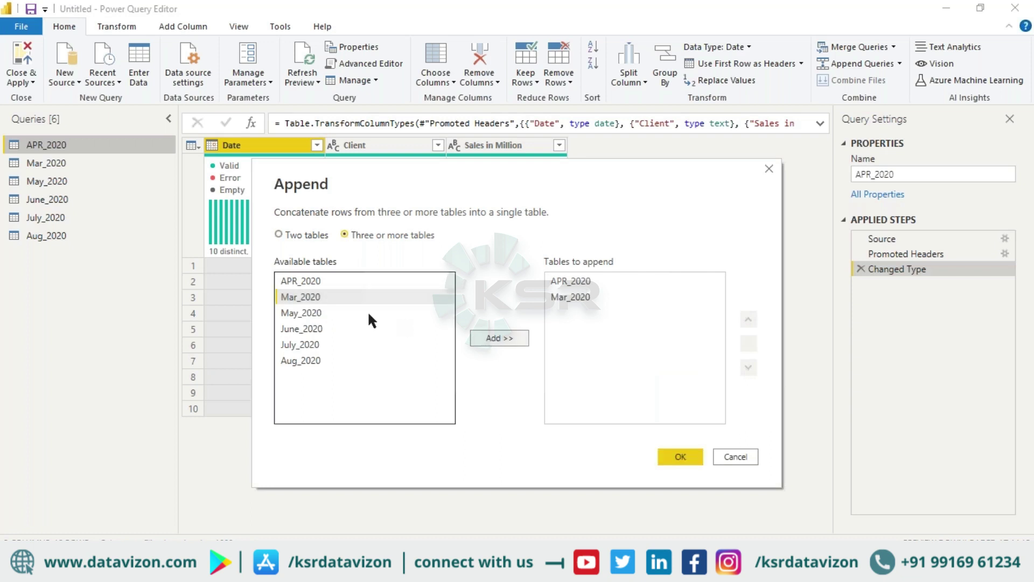
{"action": "left_click", "coordinate": [300, 313]}
{"action": "left_click", "coordinate": [487, 334]}
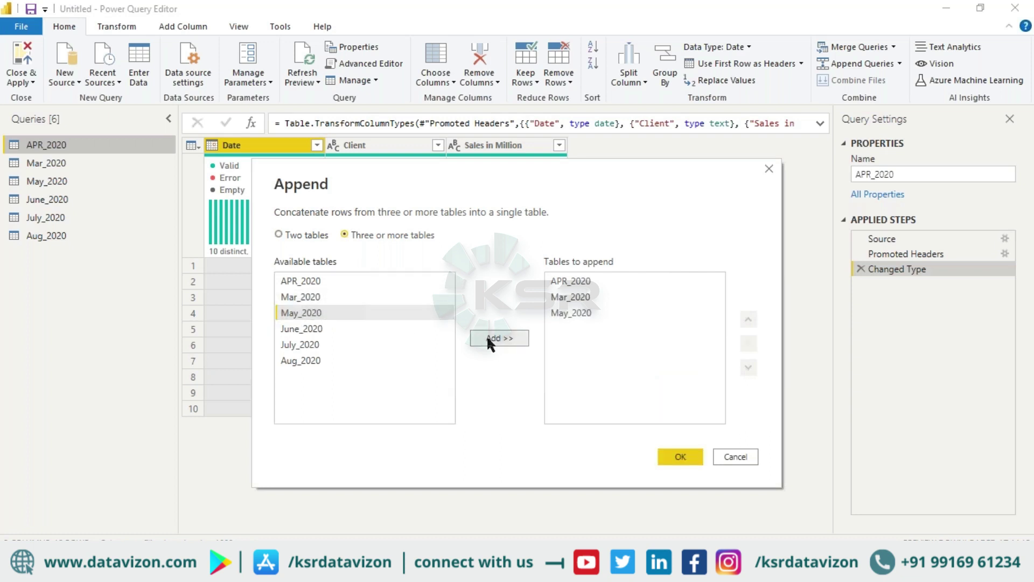
Add the June, July and Aug 2020 tables and confirm the six-table append.
{"action": "left_click", "coordinate": [323, 329]}
{"action": "left_click", "coordinate": [323, 345], "text": "ctrl"}
{"action": "left_click", "coordinate": [314, 361], "text": "ctrl"}
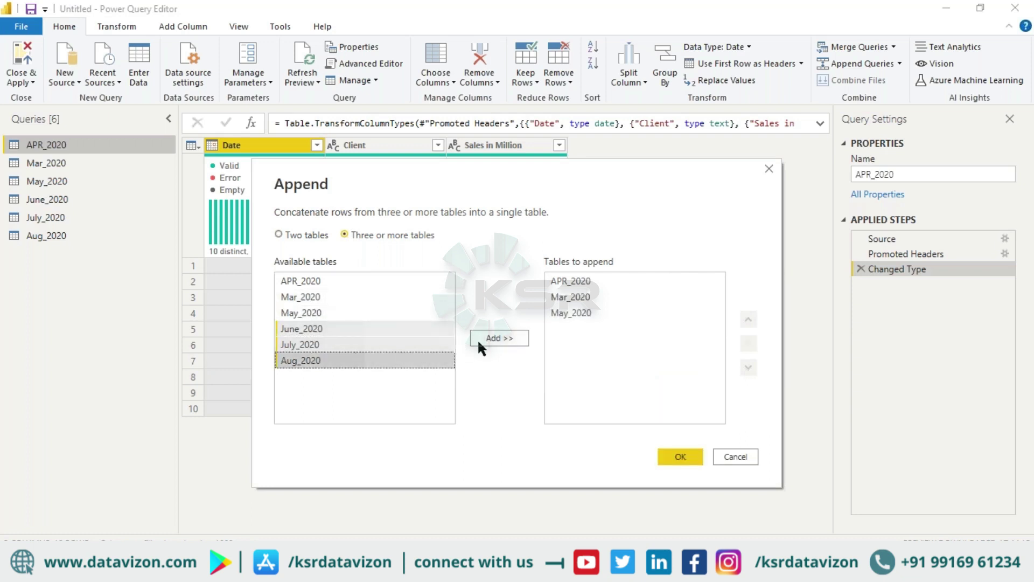
{"action": "left_click", "coordinate": [492, 336]}
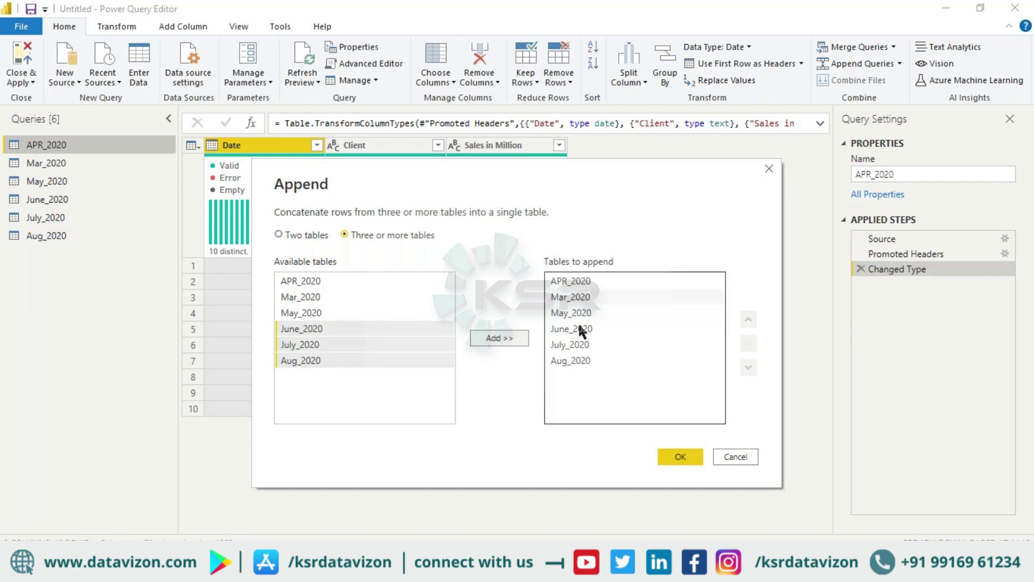
{"action": "left_click", "coordinate": [676, 458]}
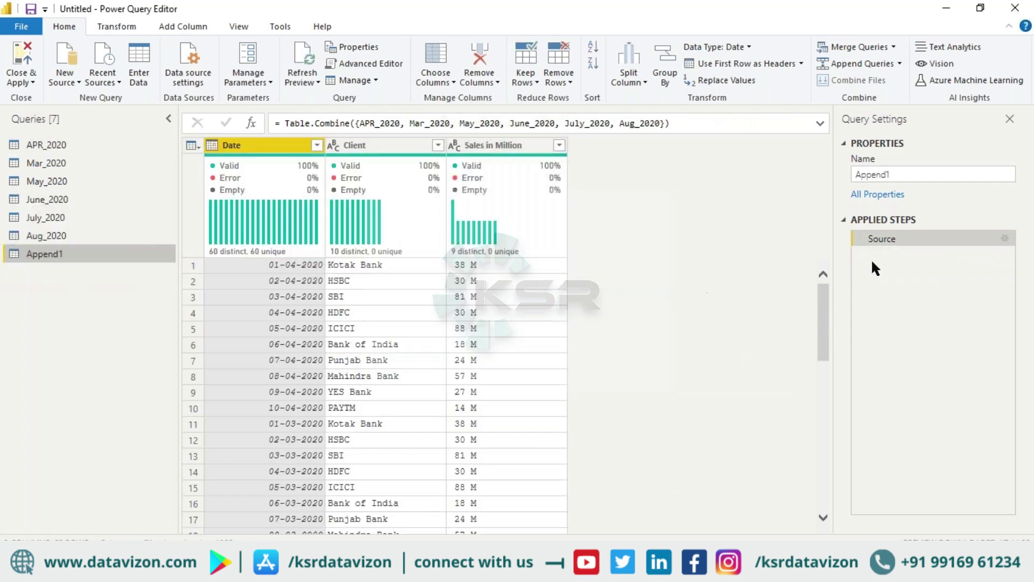
{"action": "double_click", "coordinate": [905, 173]}
Name the query All_Month_2020 and check each monthly query and the combined result.
{"action": "type", "text": "All_Month_2020"}
{"action": "key", "text": "Return"}
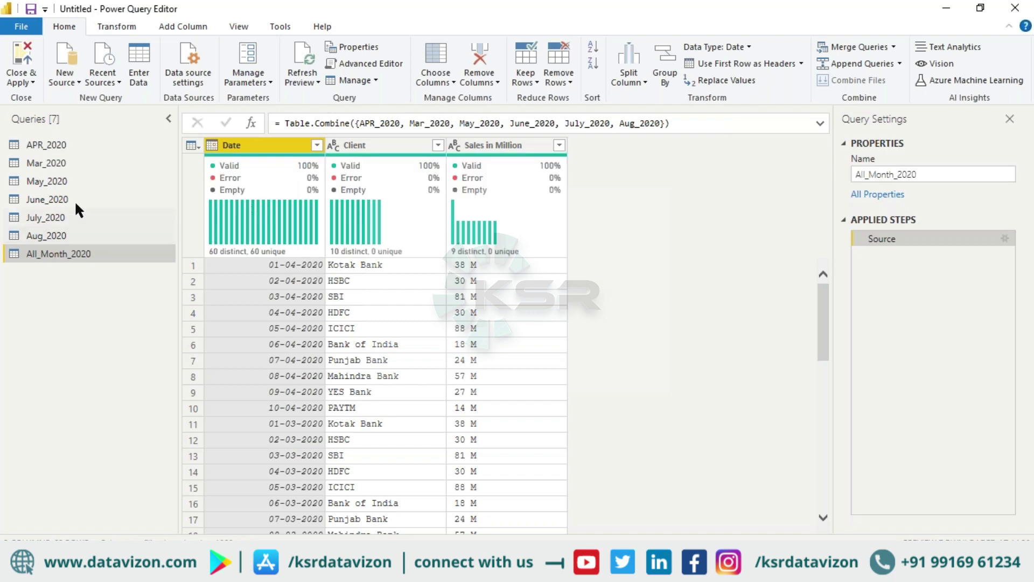
{"action": "left_click", "coordinate": [48, 144]}
{"action": "left_click", "coordinate": [47, 163]}
{"action": "left_click", "coordinate": [46, 181]}
{"action": "left_click", "coordinate": [47, 200]}
{"action": "left_click", "coordinate": [47, 217]}
{"action": "left_click", "coordinate": [47, 236]}
{"action": "left_click", "coordinate": [54, 254]}
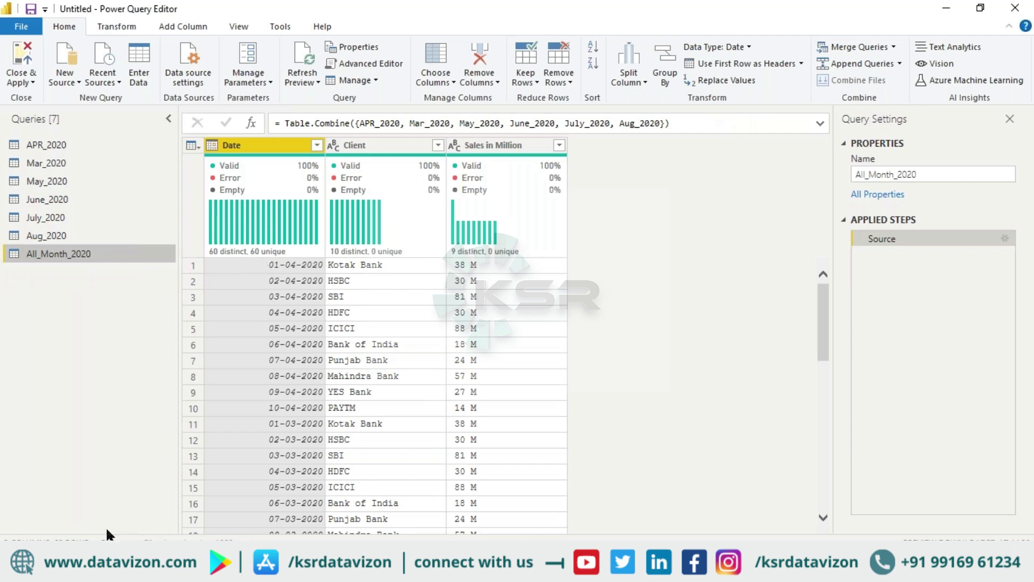
{"action": "scroll", "coordinate": [252, 434], "scroll_direction": "down", "scroll_amount": 10}
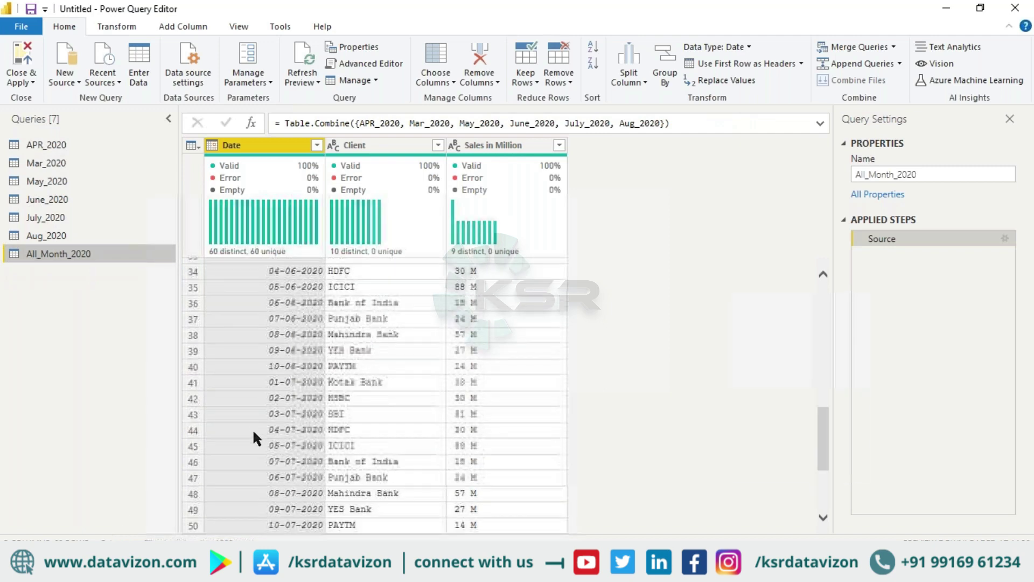
{"action": "scroll", "coordinate": [251, 431], "scroll_direction": "up", "scroll_amount": 8}
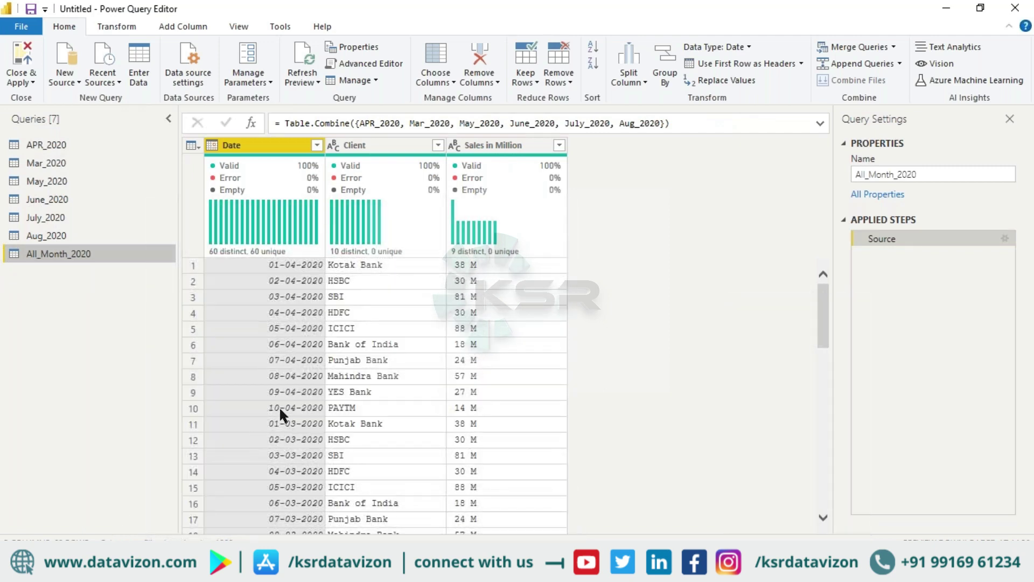
Close & Apply, then preview each monthly table and scroll through All_Month_2020's 60 rows.
{"action": "left_click", "coordinate": [23, 56]}
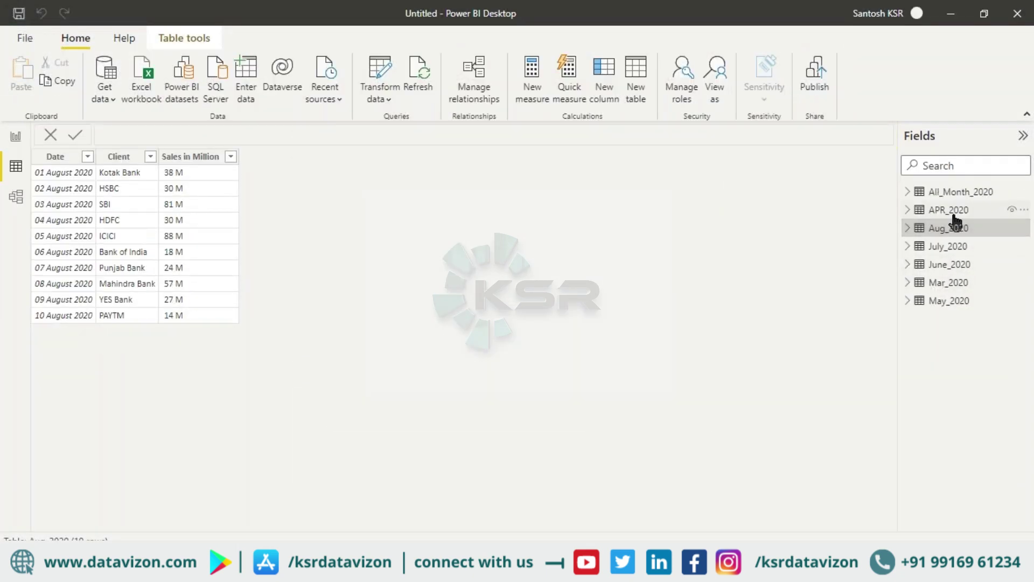
{"action": "left_click", "coordinate": [953, 215]}
{"action": "left_click", "coordinate": [950, 229]}
{"action": "left_click", "coordinate": [946, 249]}
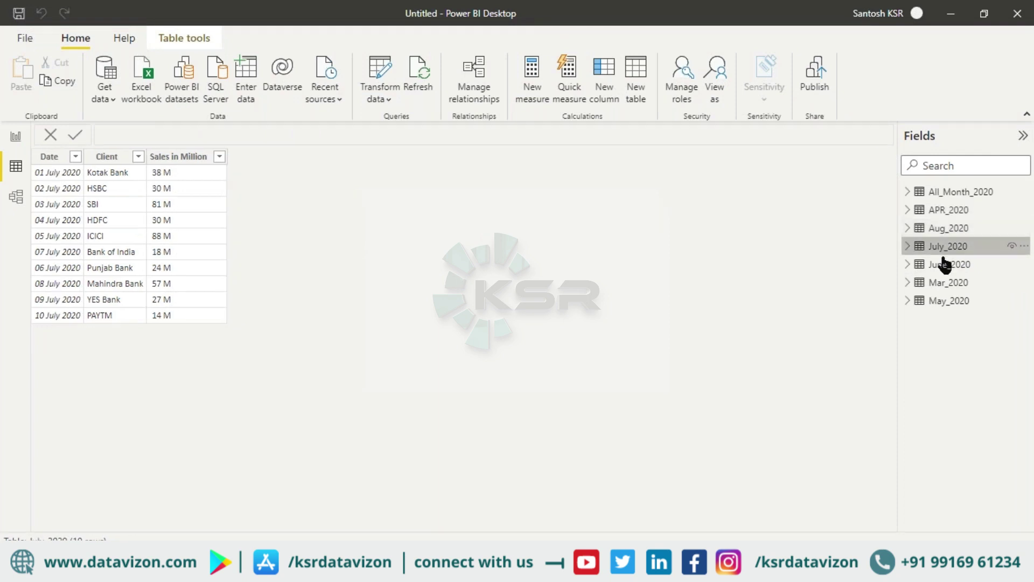
{"action": "left_click", "coordinate": [944, 265]}
{"action": "left_click", "coordinate": [944, 283]}
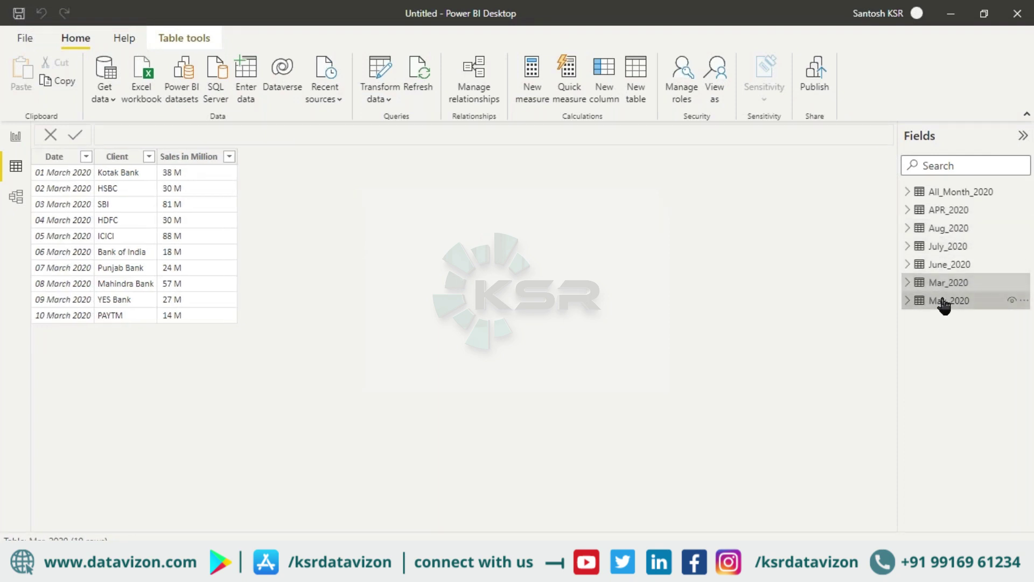
{"action": "left_click", "coordinate": [944, 302]}
{"action": "left_click", "coordinate": [946, 193]}
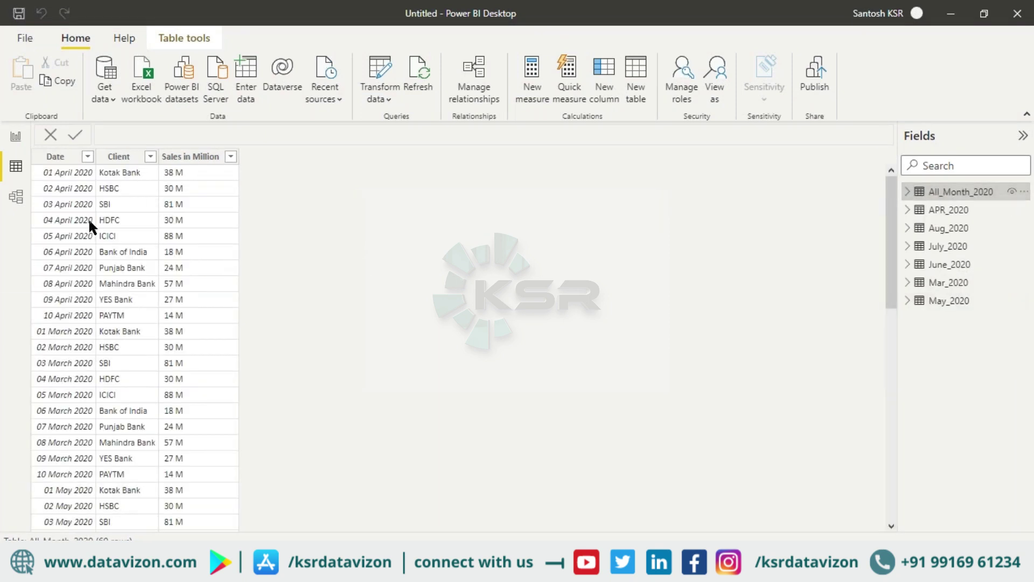
{"action": "scroll", "coordinate": [88, 217], "scroll_direction": "down", "scroll_amount": 12}
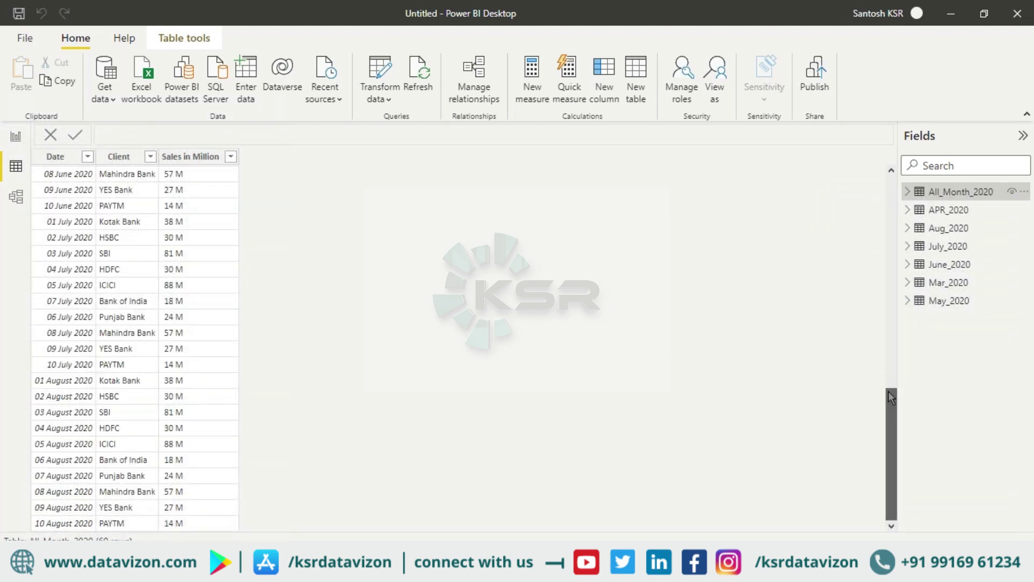
{"action": "left_click_drag", "start_coordinate": [891, 399], "coordinate": [868, 191]}
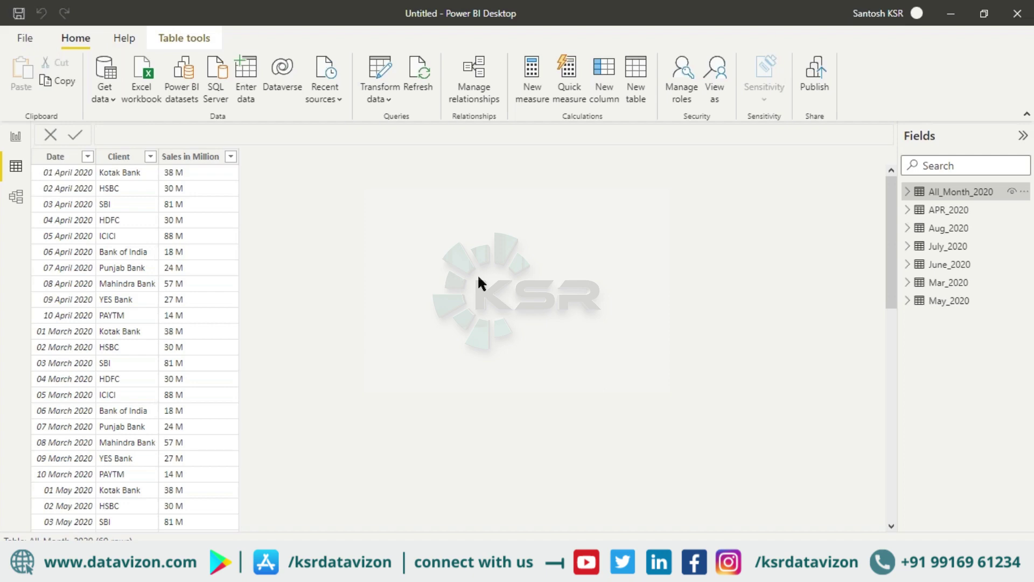
Reopen Power Query Editor and start a three-or-more-tables append into APR_2020.
{"action": "left_click", "coordinate": [381, 98]}
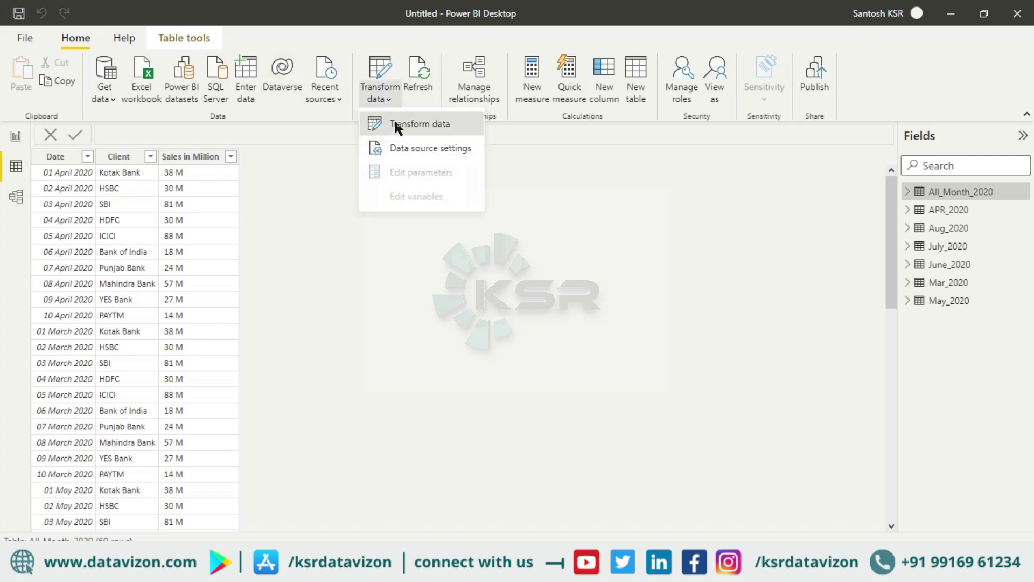
{"action": "left_click", "coordinate": [396, 125]}
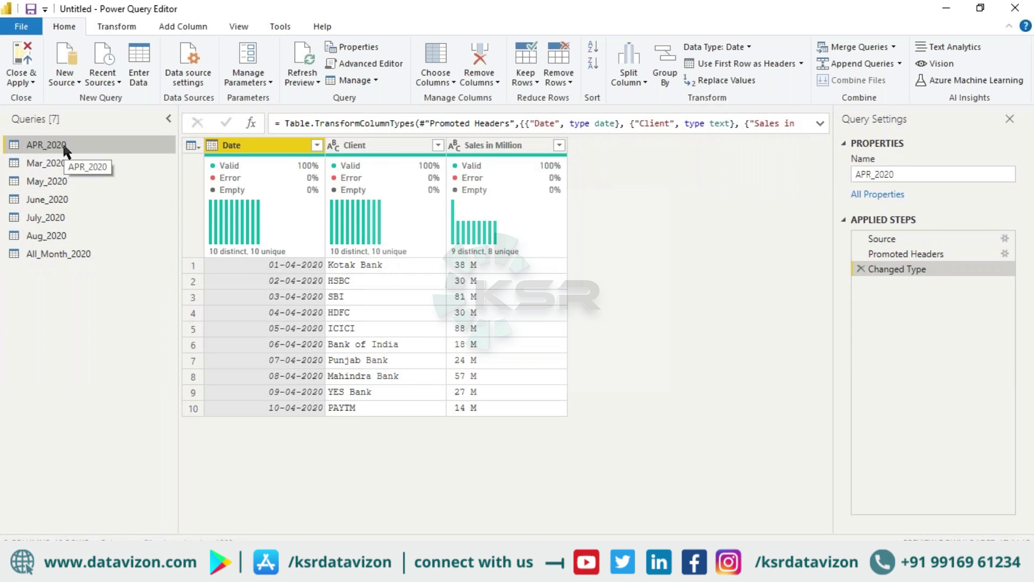
{"action": "left_click", "coordinate": [899, 63]}
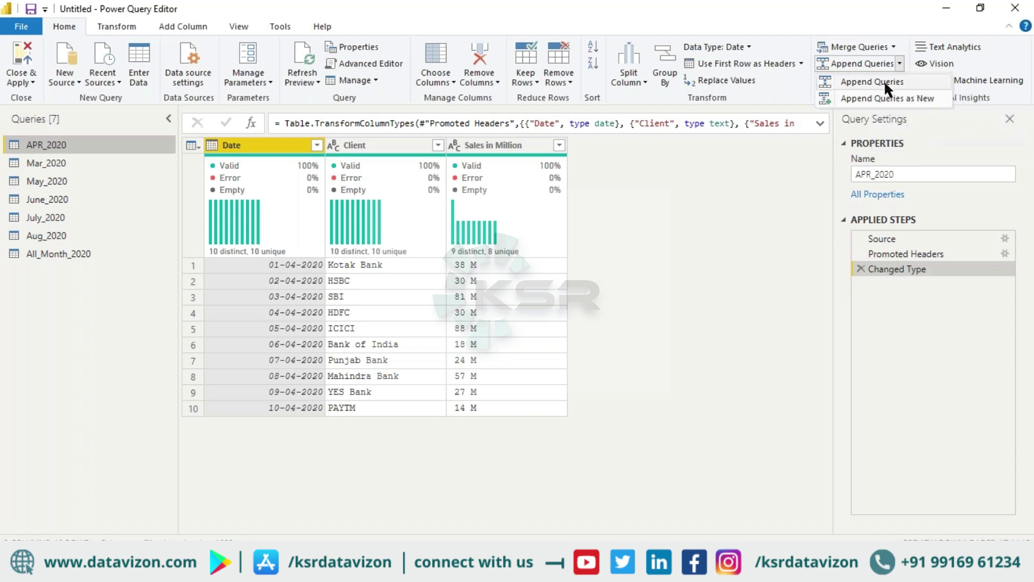
{"action": "left_click", "coordinate": [884, 81]}
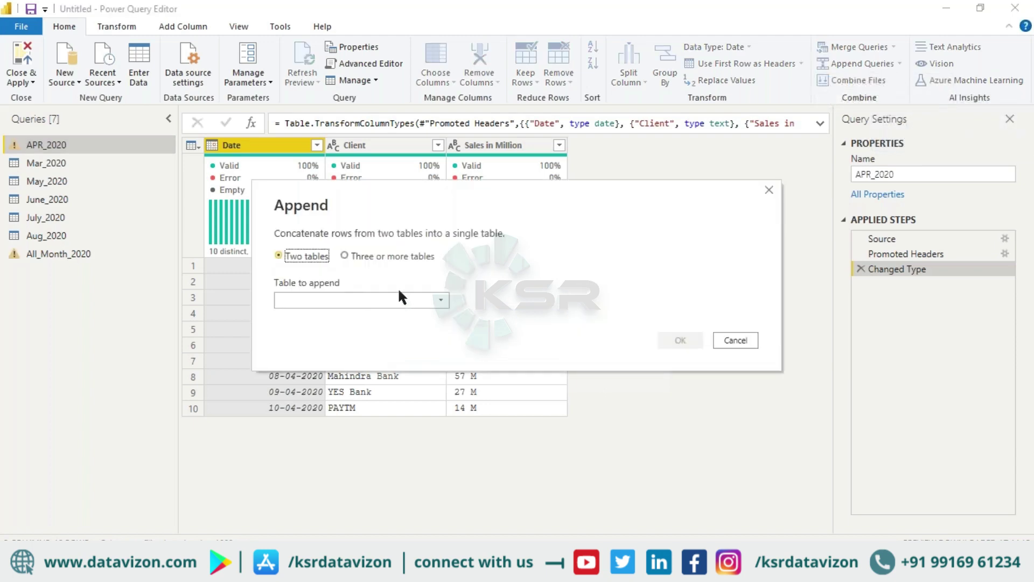
{"action": "left_click", "coordinate": [344, 256]}
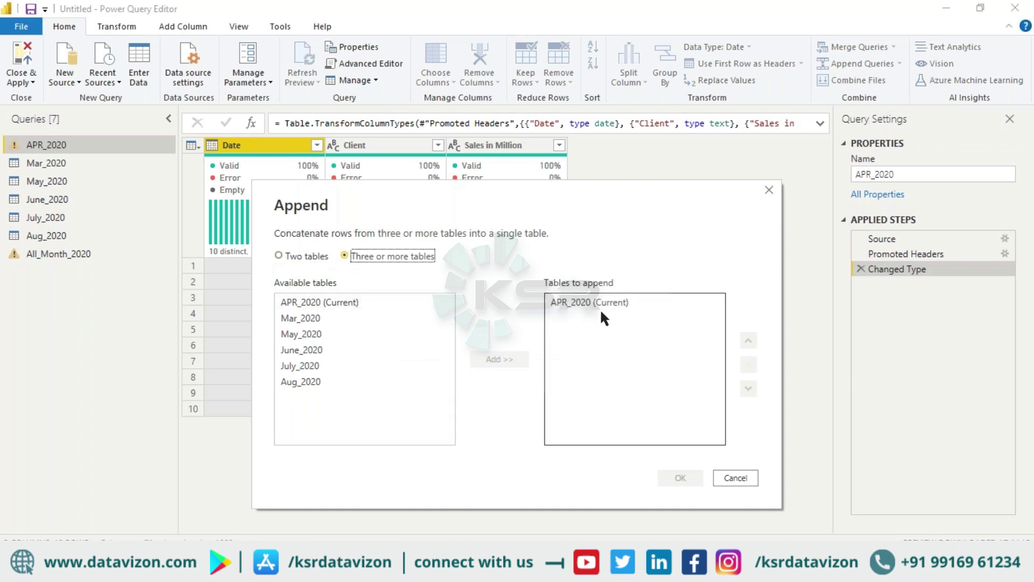
Add the Mar, Aug, May, June and July 2020 tables and confirm the append.
{"action": "left_click", "coordinate": [309, 319]}
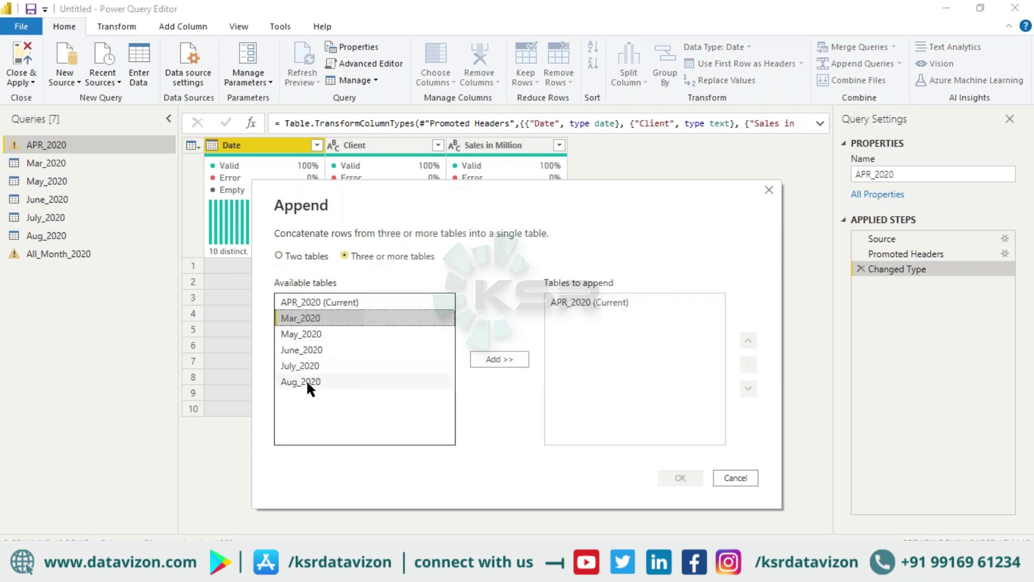
{"action": "left_click", "coordinate": [306, 380], "text": "ctrl"}
{"action": "left_click", "coordinate": [311, 335], "text": "ctrl"}
{"action": "left_click", "coordinate": [307, 350], "text": "ctrl"}
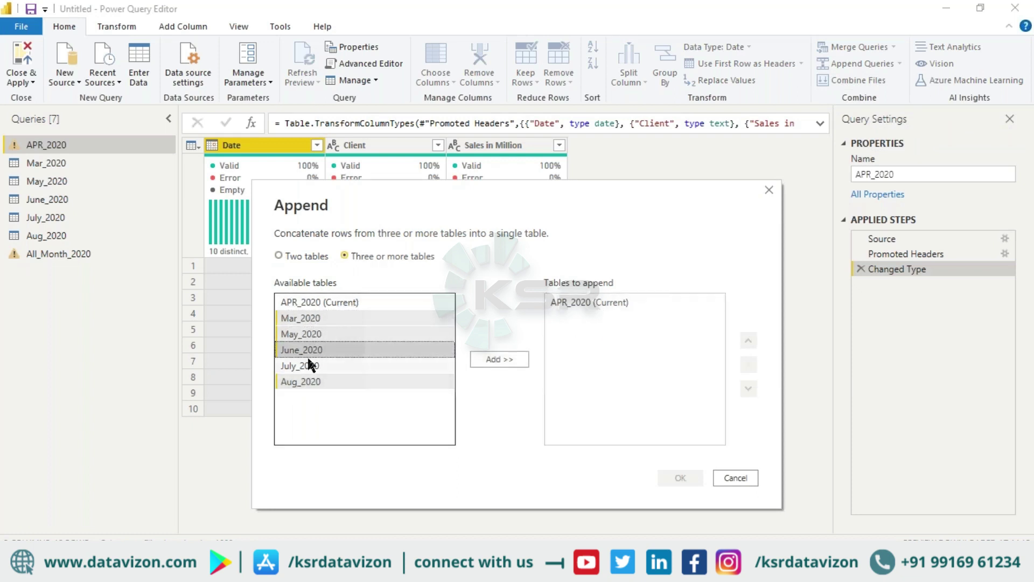
{"action": "left_click", "coordinate": [316, 366], "text": "ctrl"}
{"action": "left_click", "coordinate": [501, 366]}
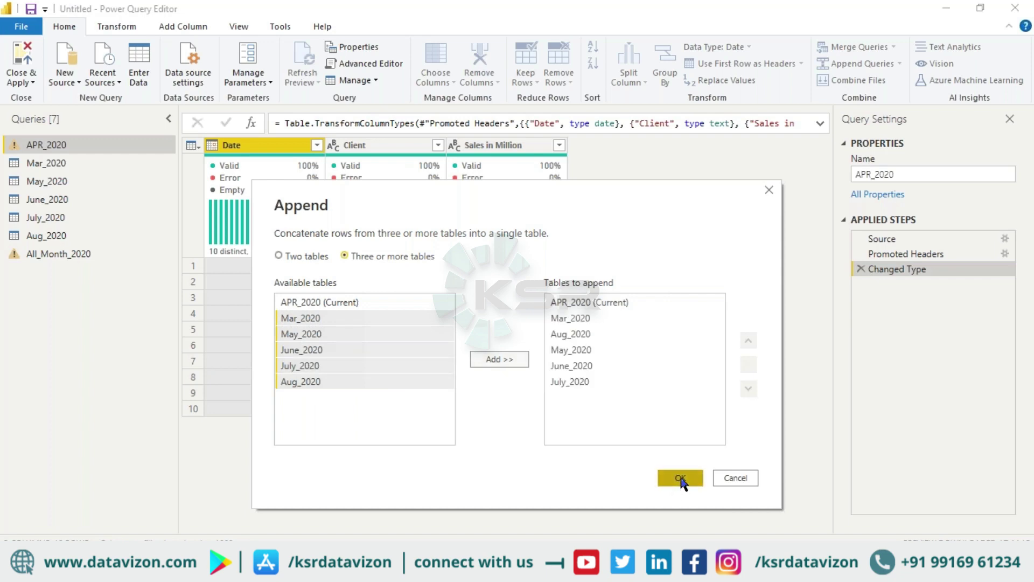
{"action": "left_click", "coordinate": [680, 478]}
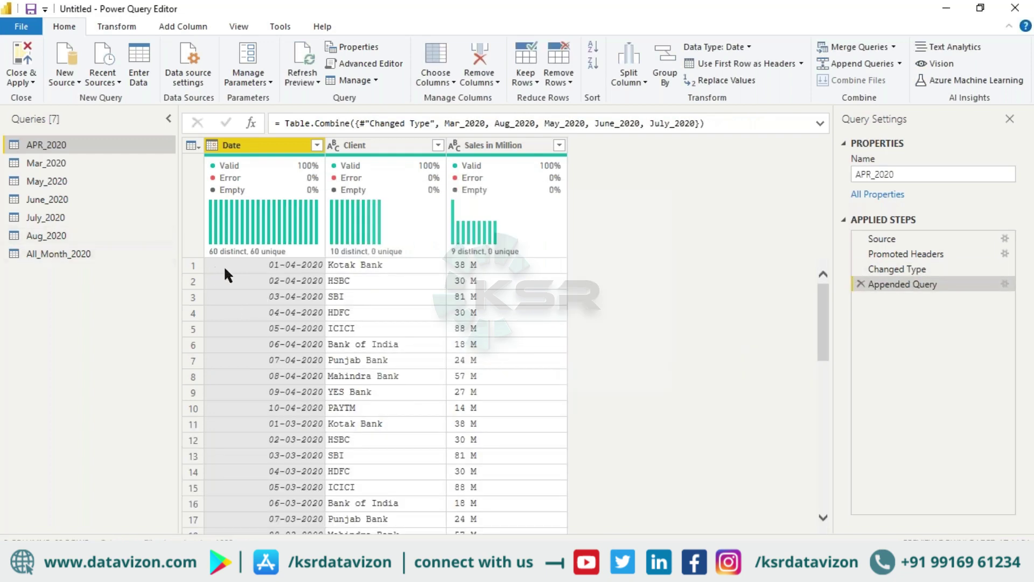
Scroll the appended APR_2020 preview, then switch back to the All_Month_2020 query.
{"action": "scroll", "coordinate": [224, 265], "scroll_direction": "down", "scroll_amount": 3}
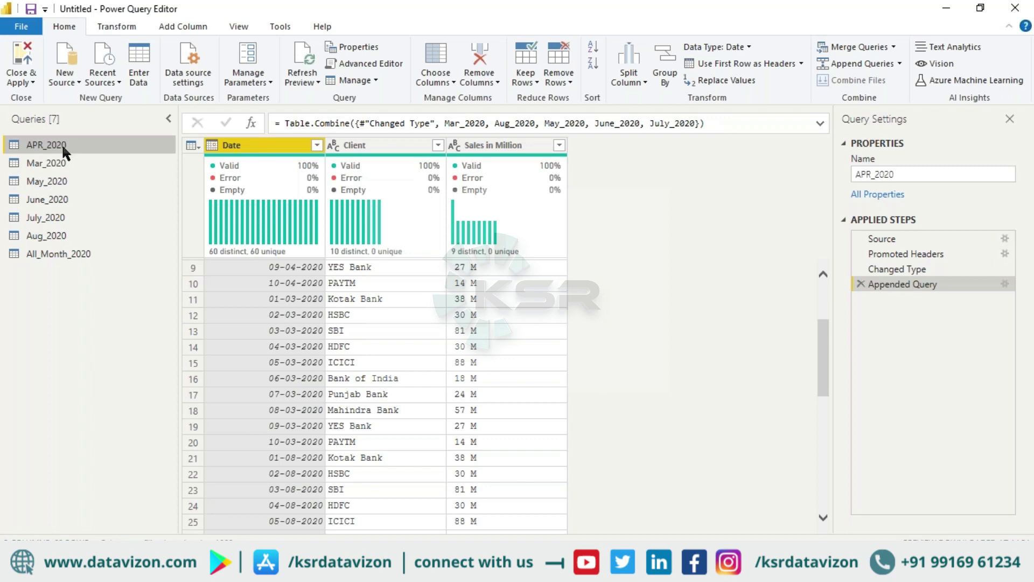
{"action": "left_click", "coordinate": [71, 254]}
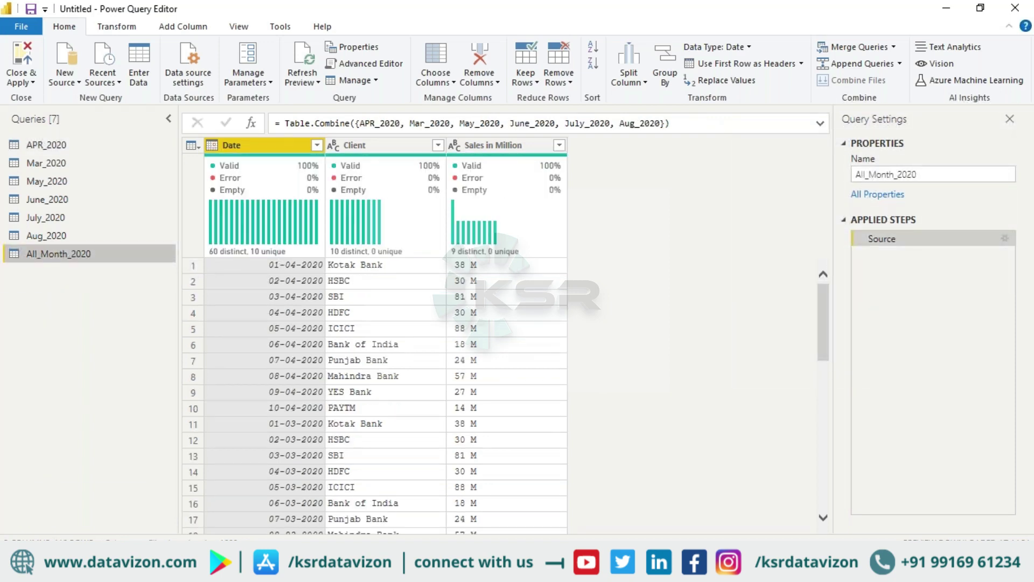
{"action": "left_click", "coordinate": [899, 63]}
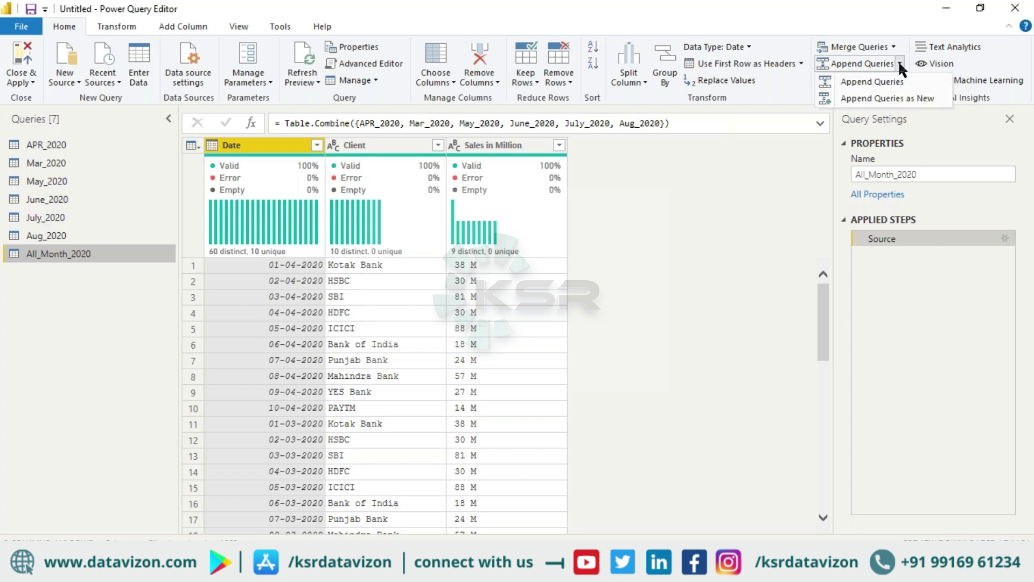
{"action": "left_click", "coordinate": [764, 221]}
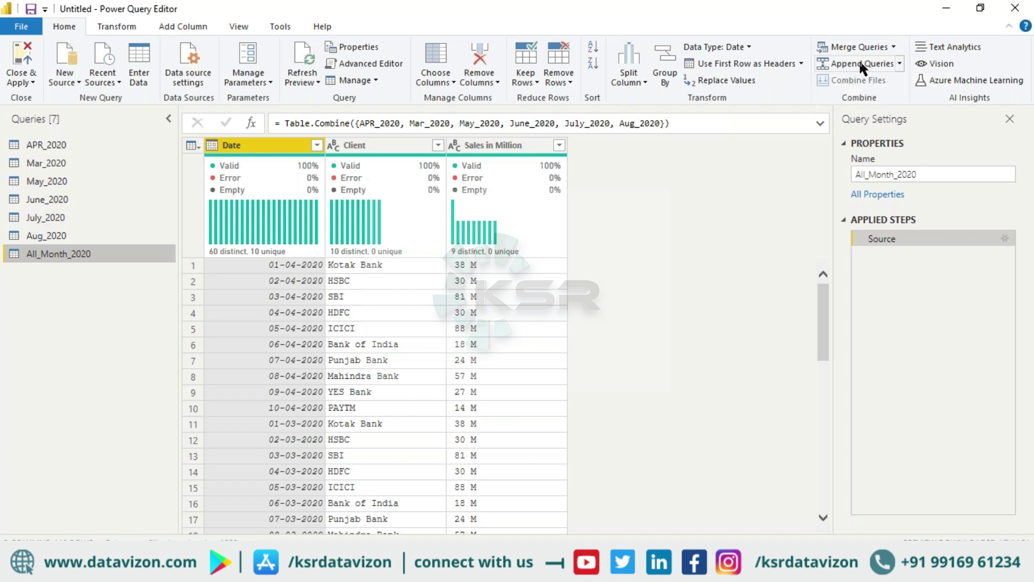